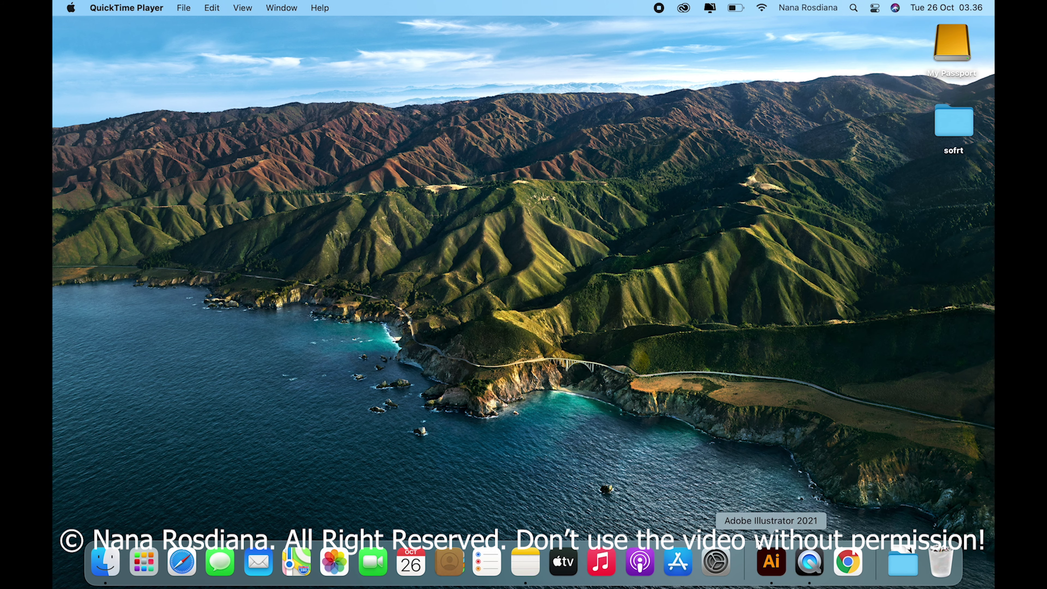
# Step: Launch Illustrator and start a new document sized 1080 × 1080 px
pyautogui.click(777, 571)
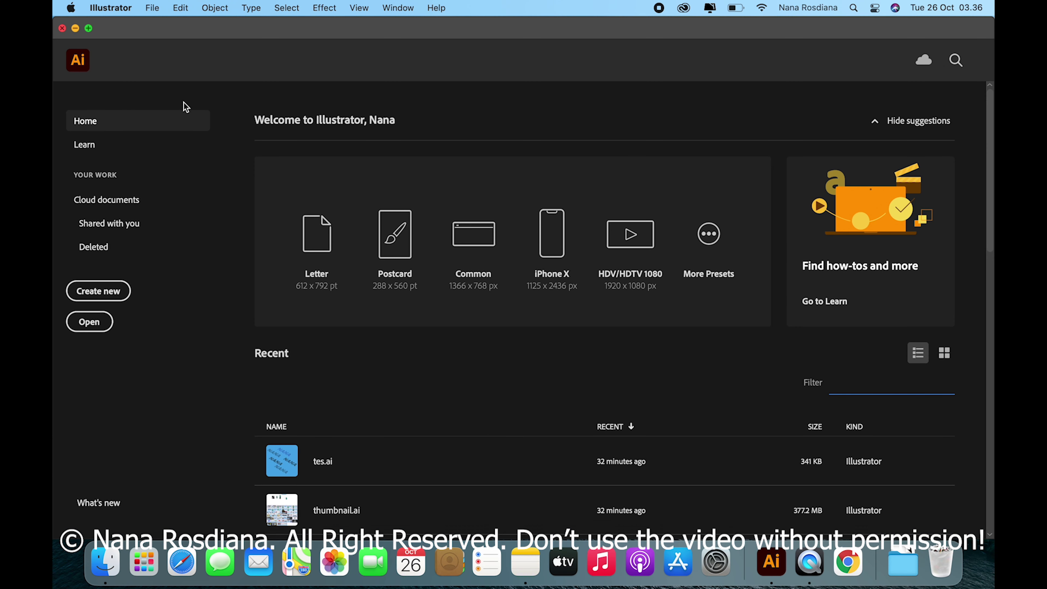
pyautogui.click(152, 8)
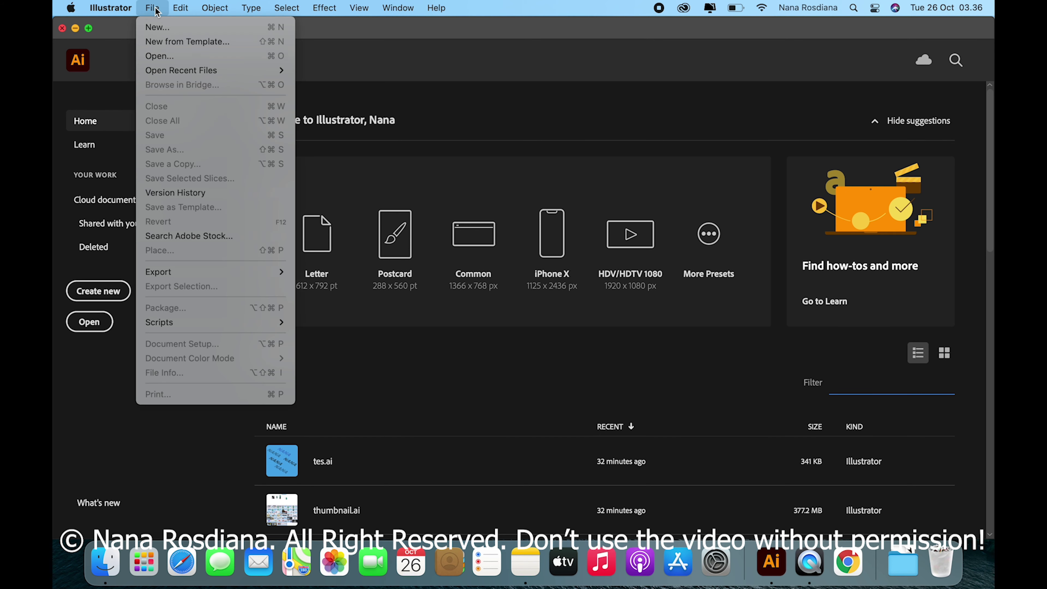
pyautogui.click(157, 27)
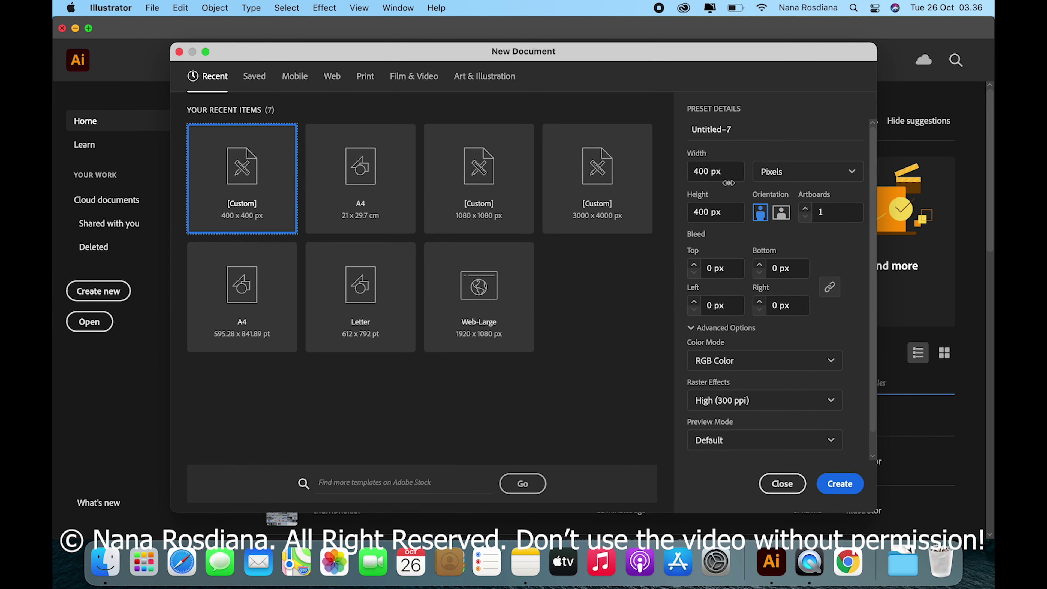
pyautogui.doubleClick(709, 176)
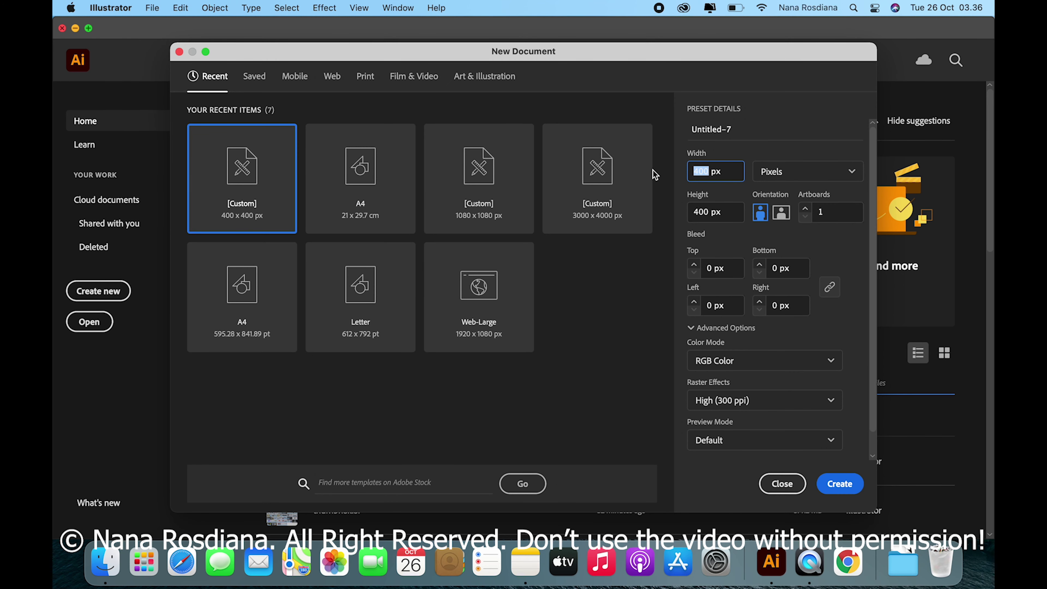
pyautogui.write('10')
pyautogui.write('80')
pyautogui.doubleClick(710, 212)
pyautogui.write('1')
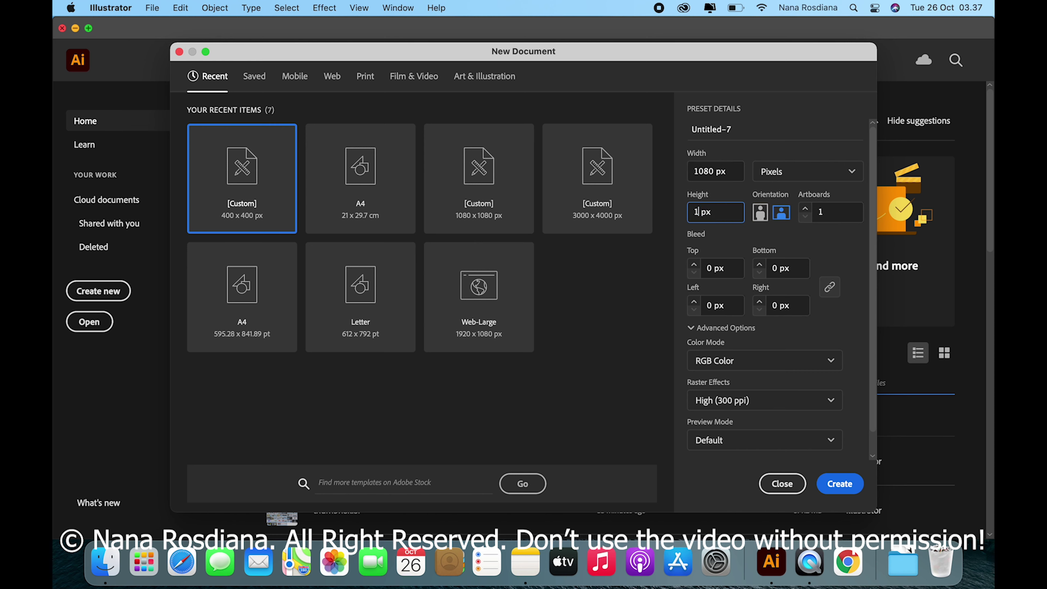
pyautogui.write('080')
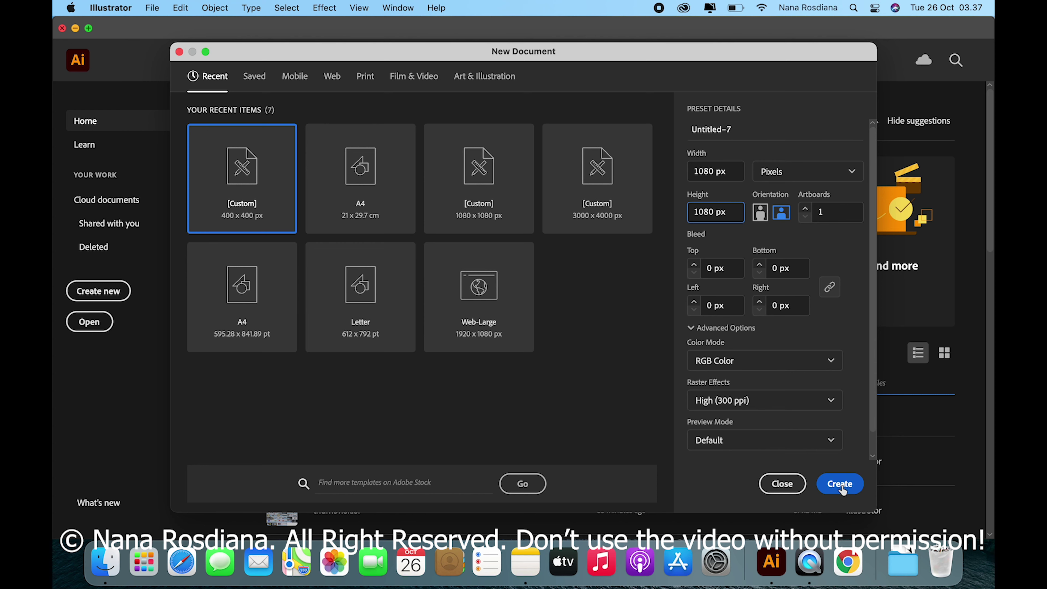
# Step: Name the document 'Hole Effects' and create it
pyautogui.click(740, 131)
pyautogui.press('BackSpace')
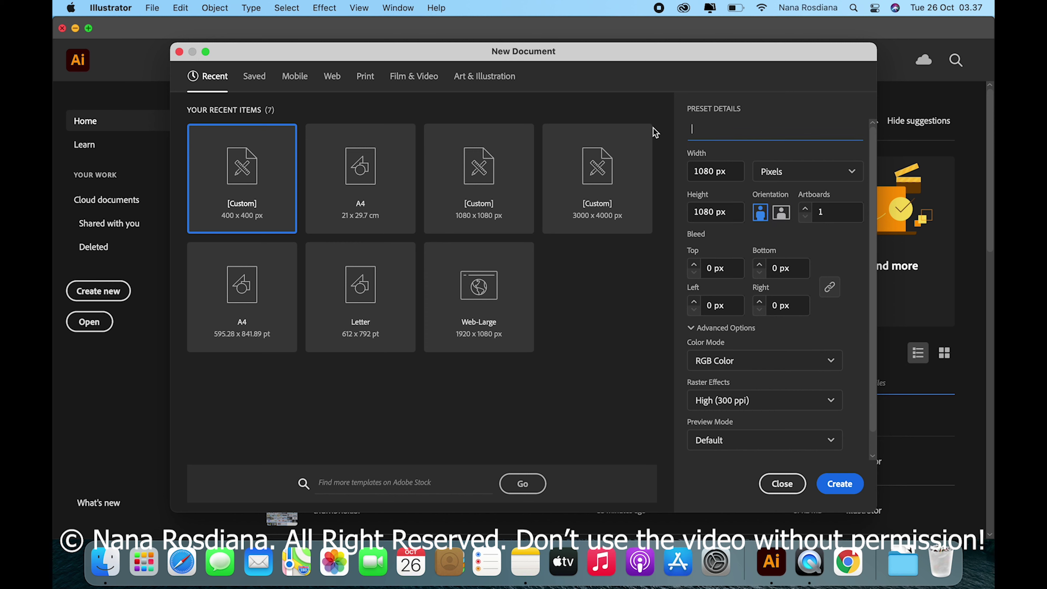
pyautogui.write('KO')
pyautogui.press('BackSpace')
pyautogui.press('BackSpace')
pyautogui.write('H')
pyautogui.write('ole Ef')
pyautogui.write('fects')
pyautogui.click(838, 487)
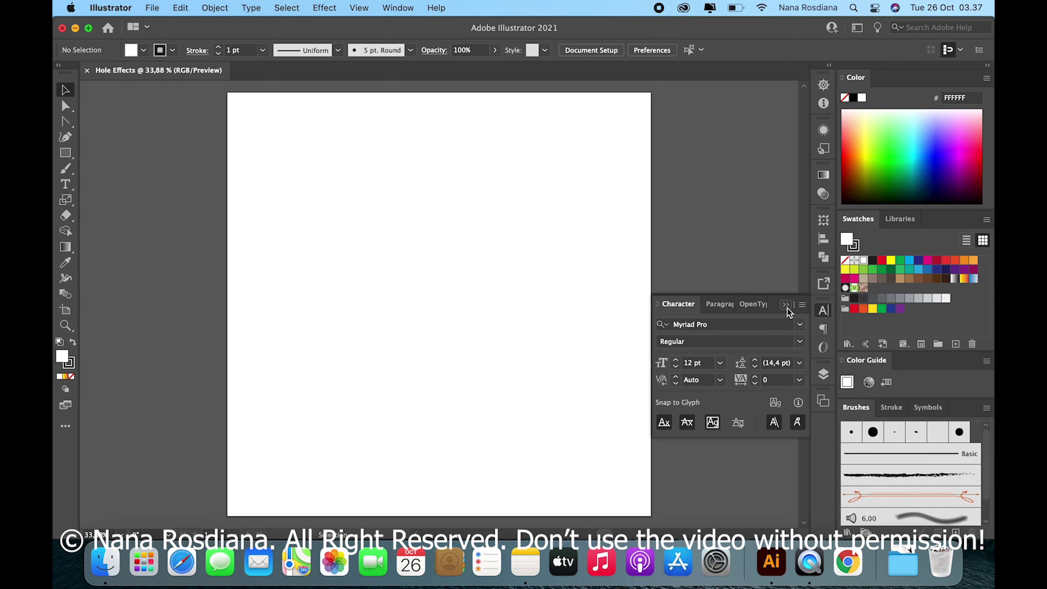
# Step: Close the floating Character panel and switch to the Rectangle Tool
pyautogui.click(788, 297)
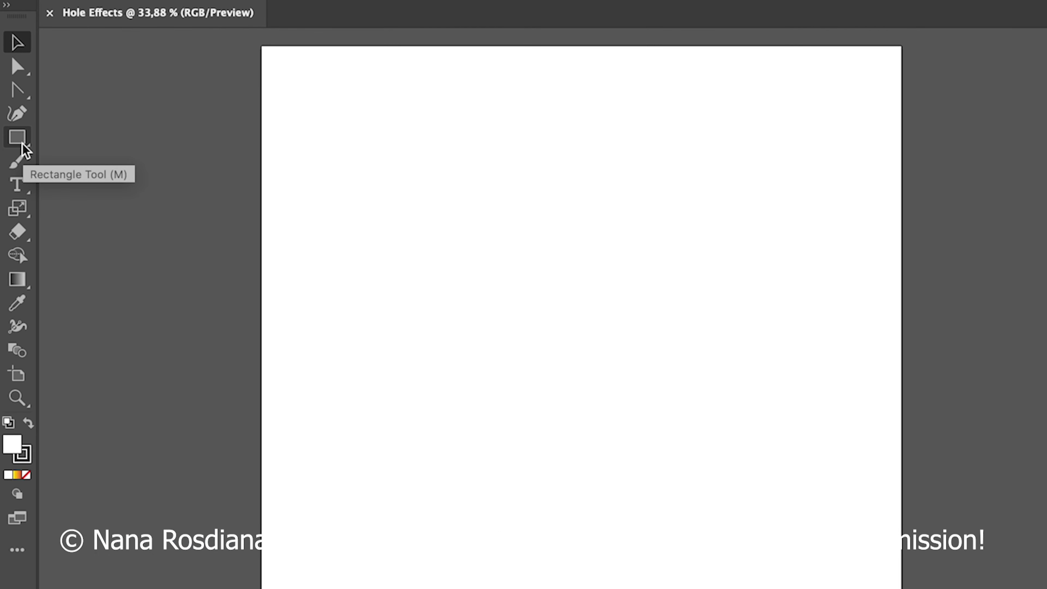
pyautogui.moveTo(23, 149); pyautogui.dragTo(82, 142)
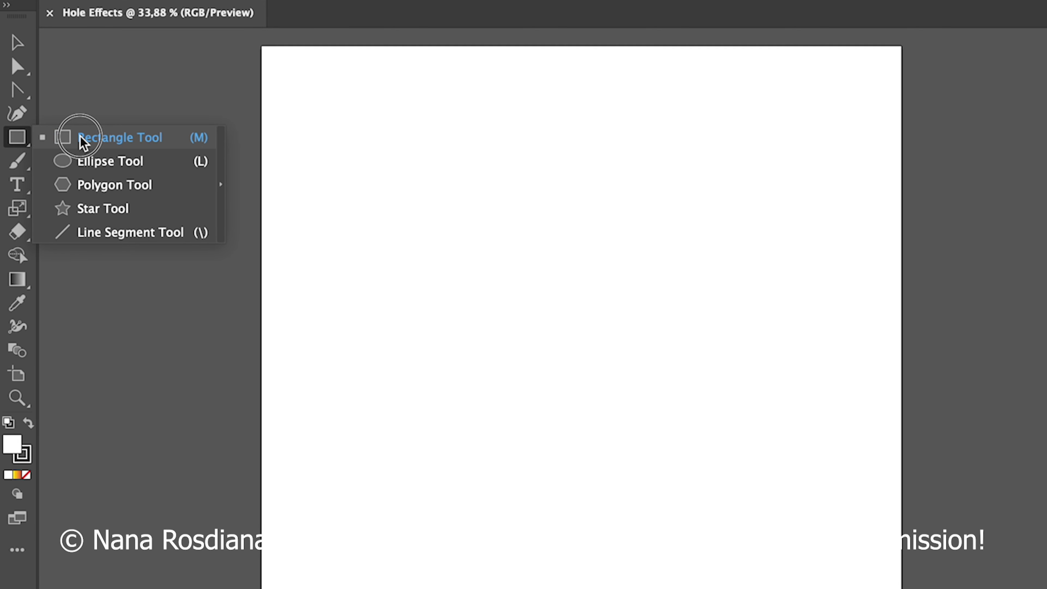
pyautogui.click(83, 142)
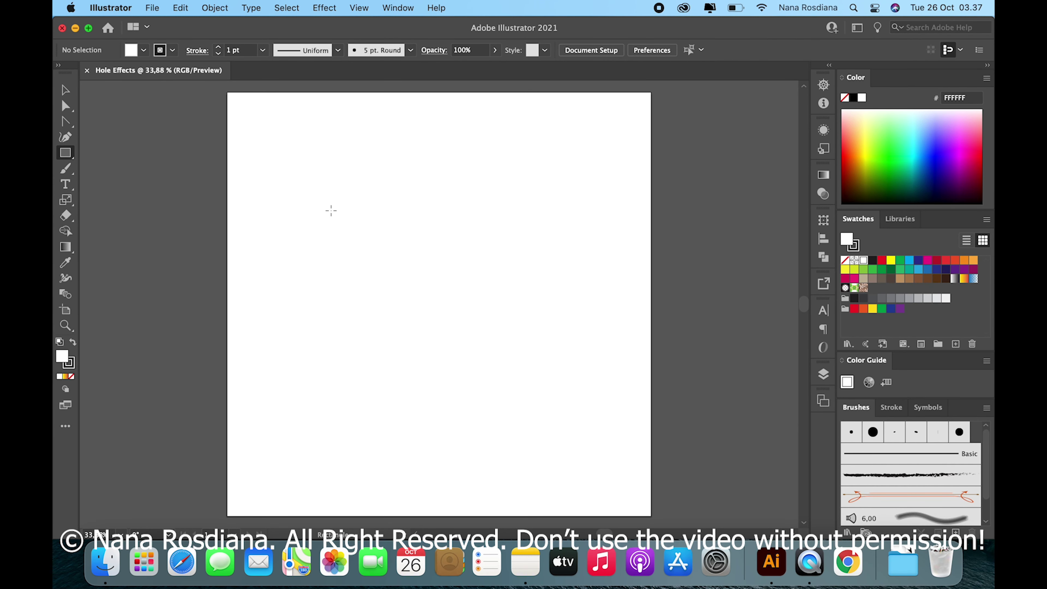
# Step: Create a rectangle with exact 1080 px width and 1080 px height
pyautogui.click(368, 226)
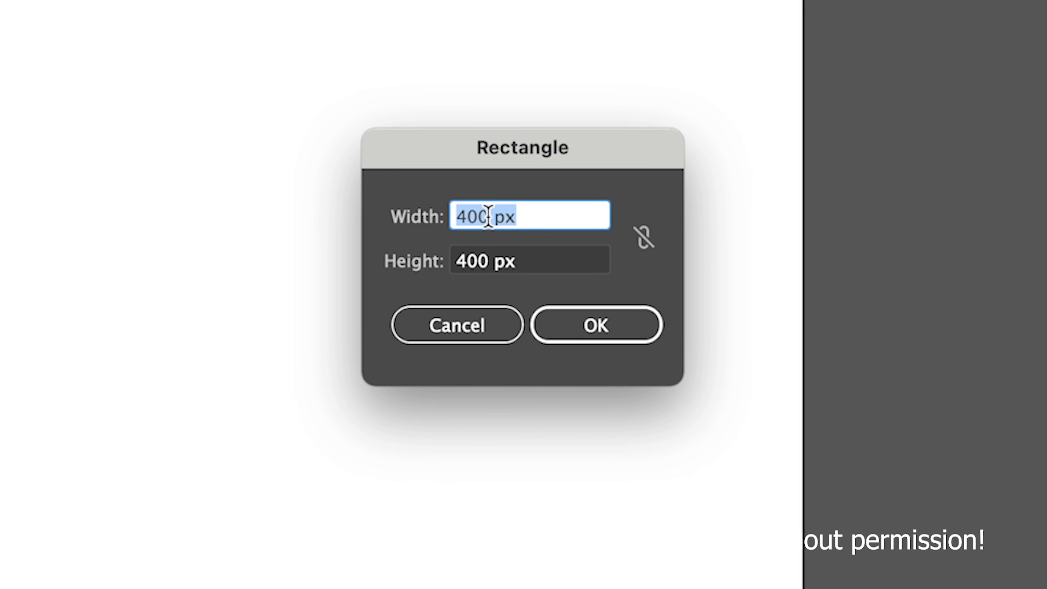
pyautogui.click(484, 215)
pyautogui.press('BackSpace')
pyautogui.press('BackSpace')
pyautogui.press('BackSpace')
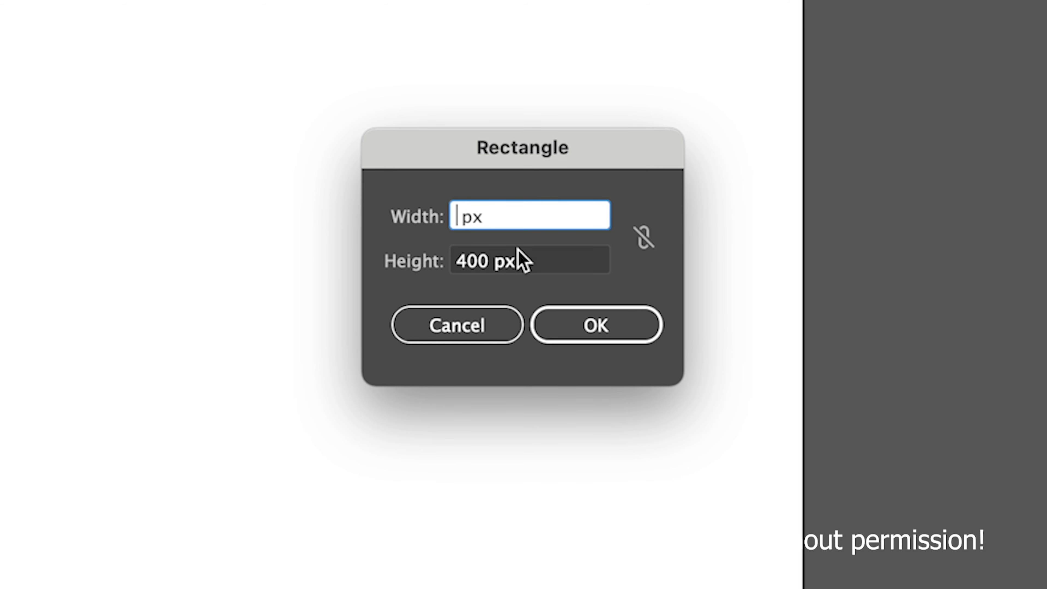
pyautogui.write('1080')
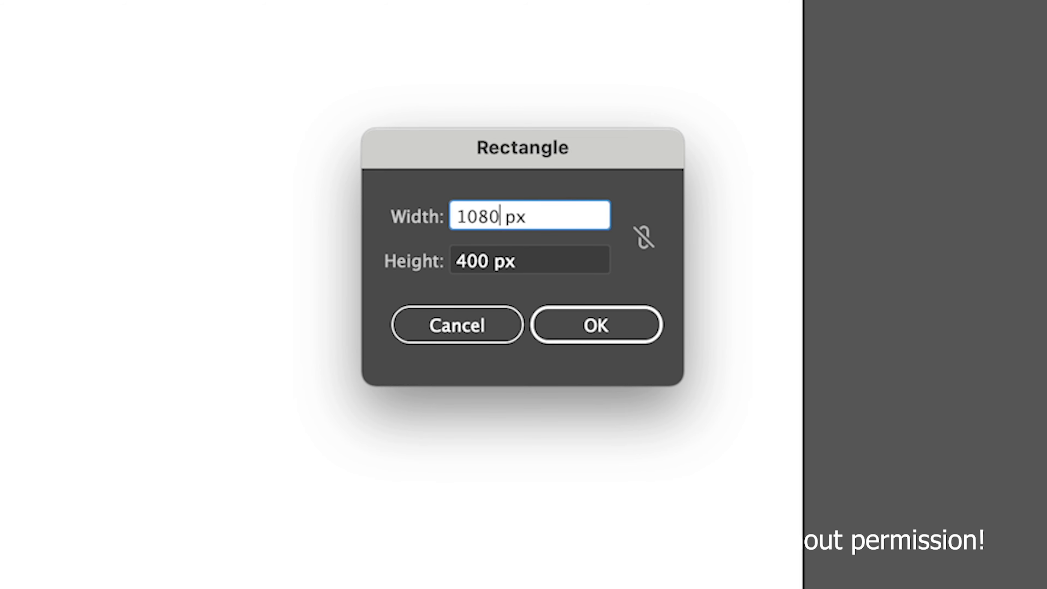
pyautogui.press('Tab')
pyautogui.press('BackSpace')
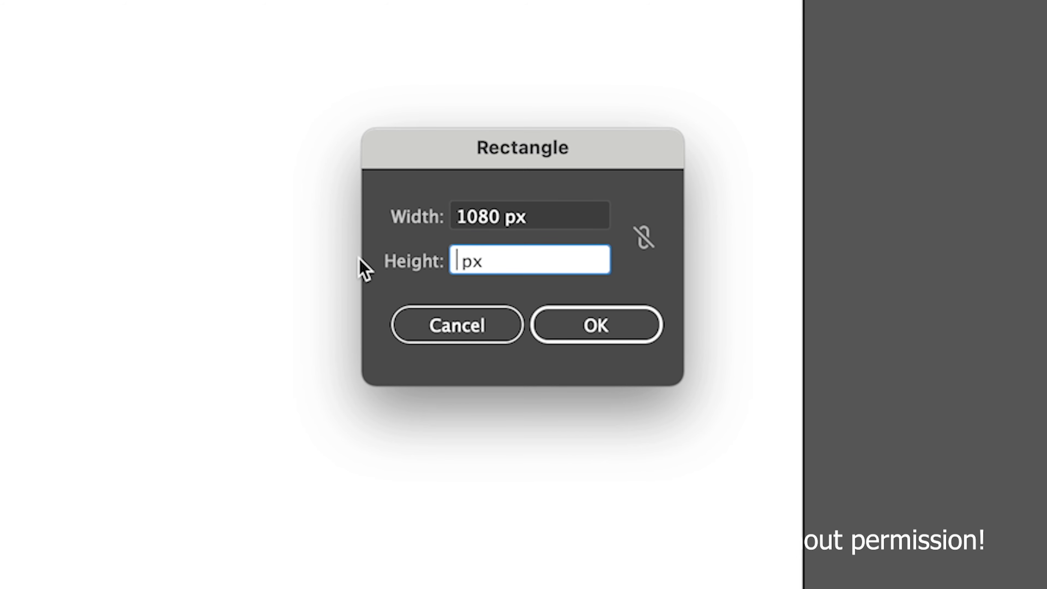
pyautogui.write('1080')
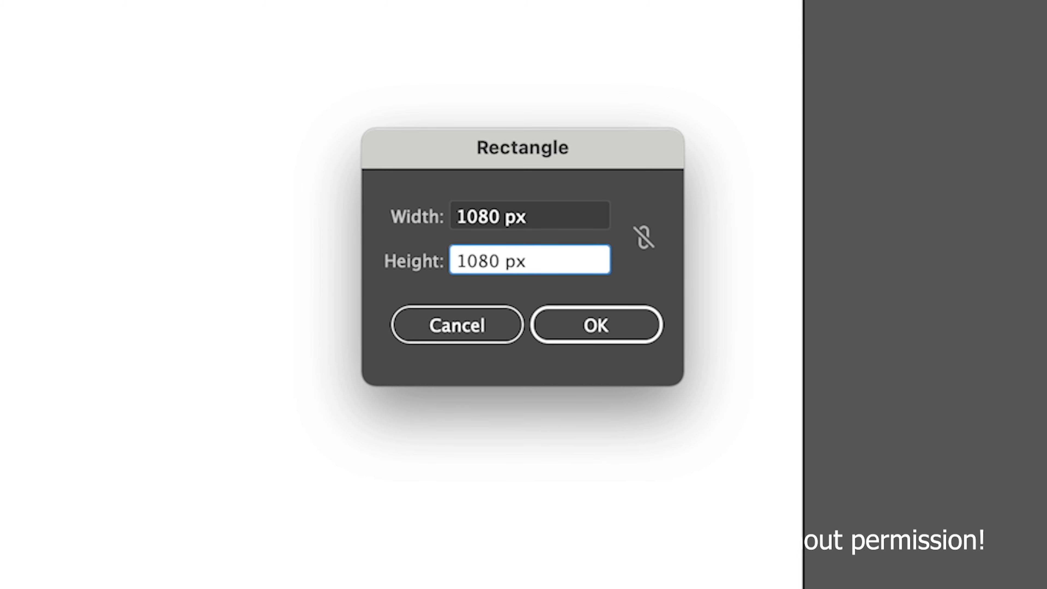
pyautogui.click(592, 326)
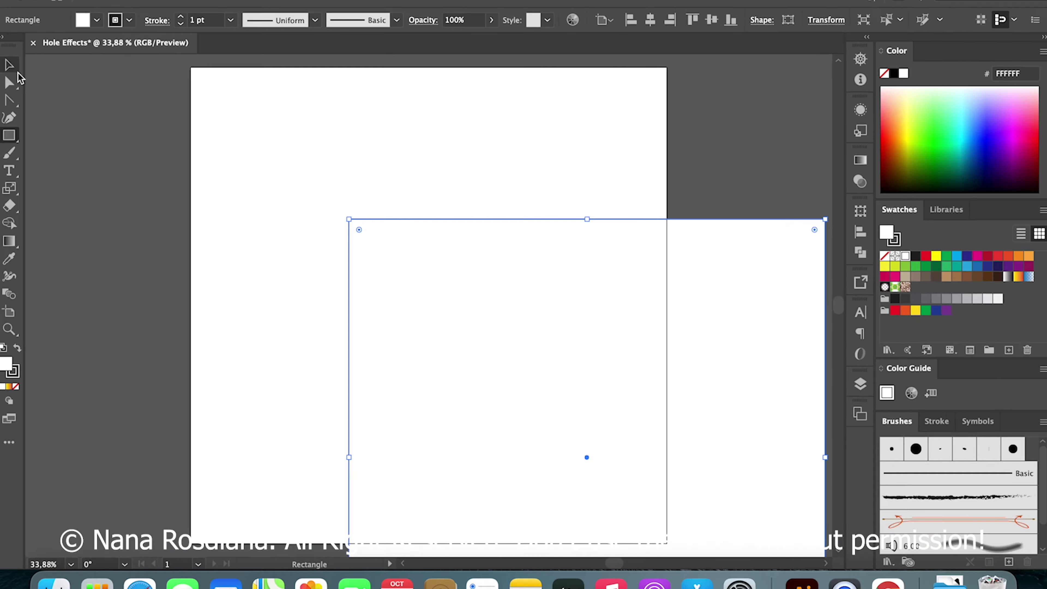
# Step: Move the rectangle over the artboard and give it a yellow fill with no stroke
pyautogui.click(65, 92)
pyautogui.moveTo(455, 287); pyautogui.dragTo(398, 206)
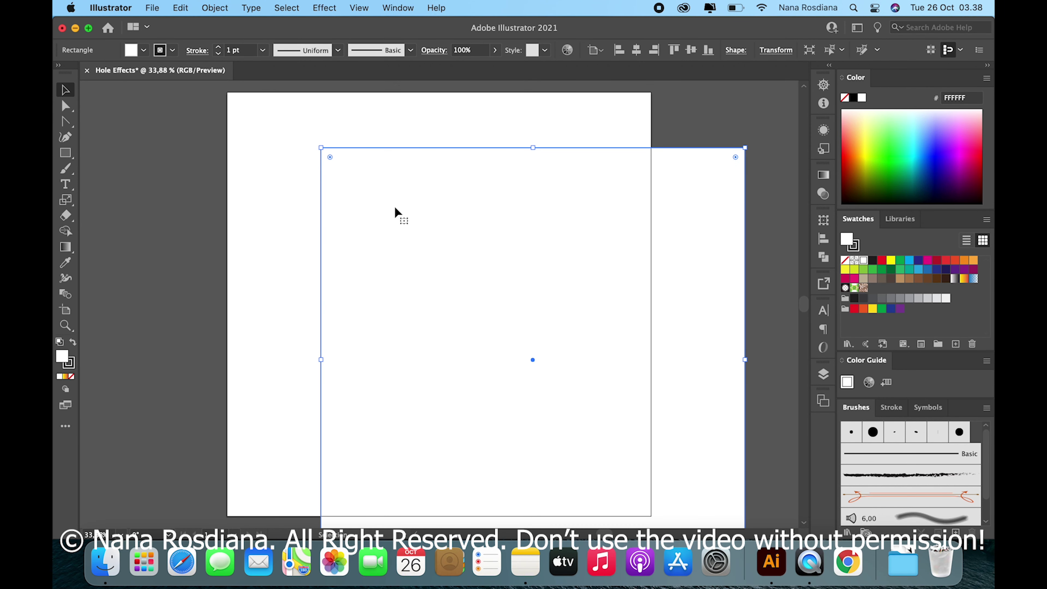
pyautogui.click(891, 264)
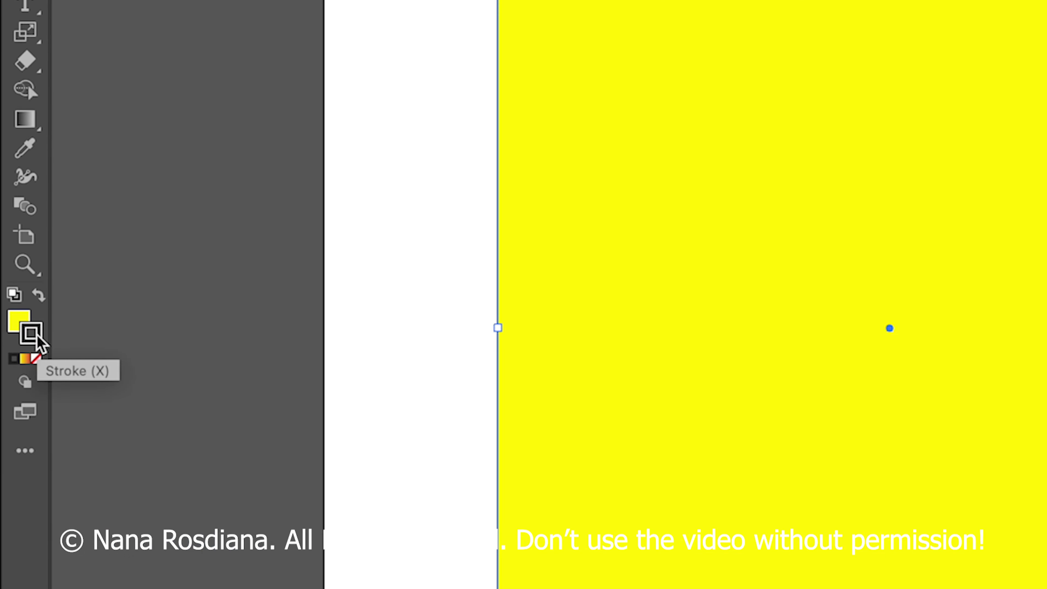
pyautogui.click(36, 358)
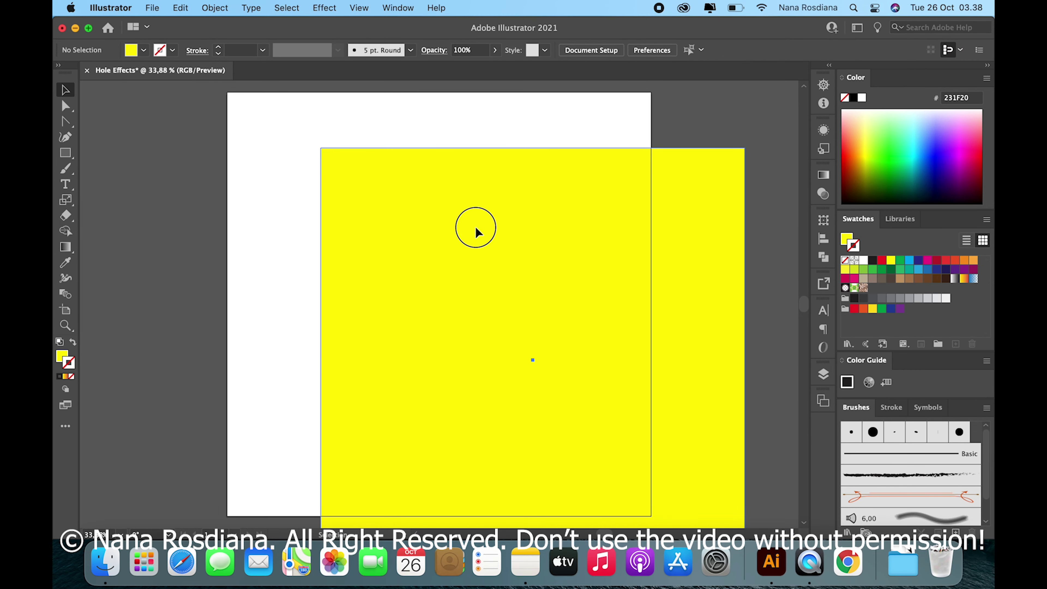
# Step: Align the yellow rectangle to the artboard's horizontal and vertical centre, then deselect
pyautogui.click(478, 226)
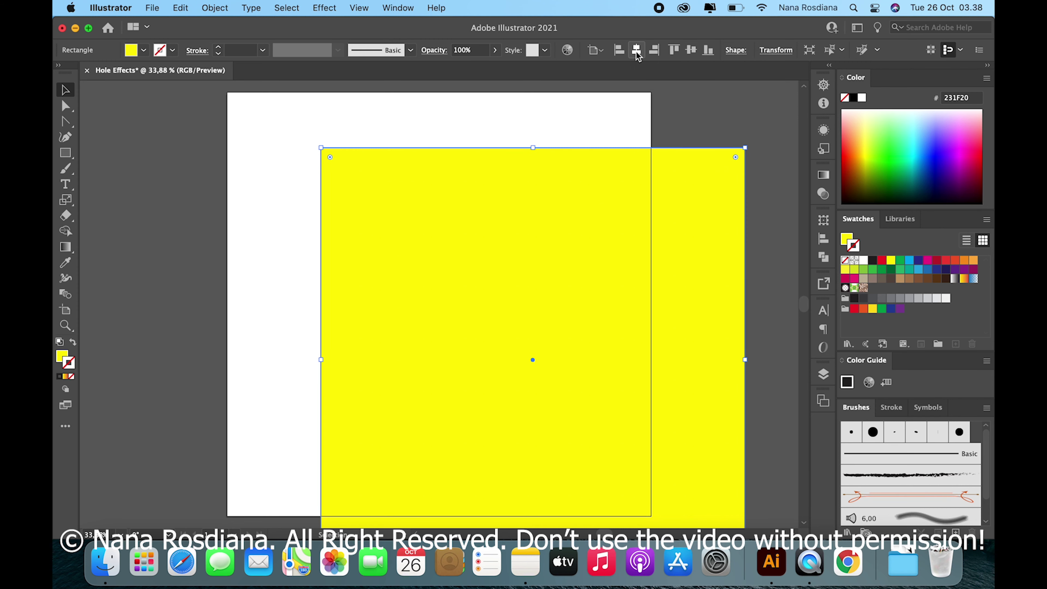
pyautogui.click(637, 49)
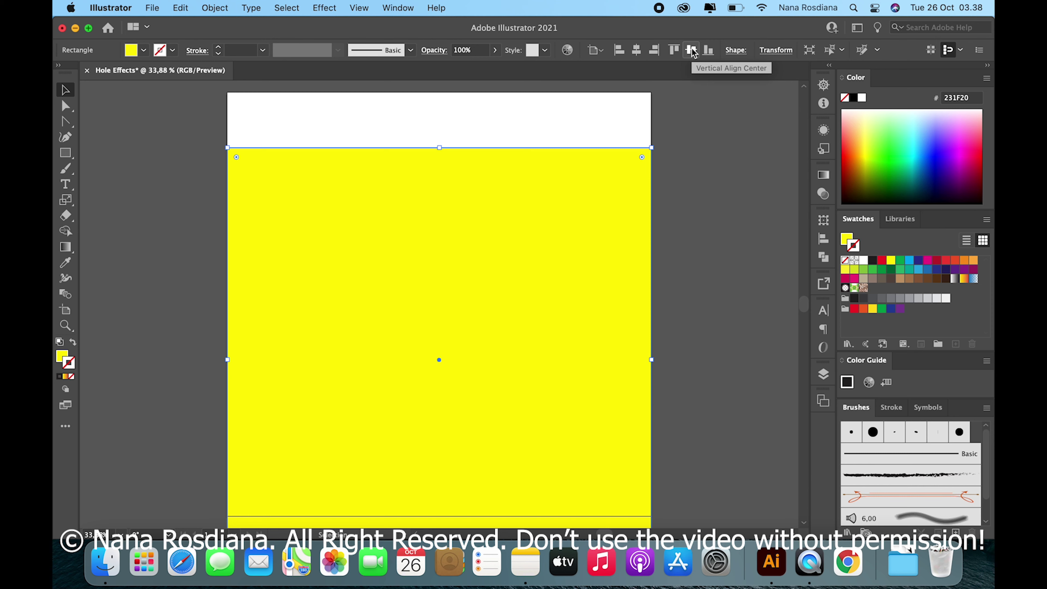
pyautogui.click(691, 50)
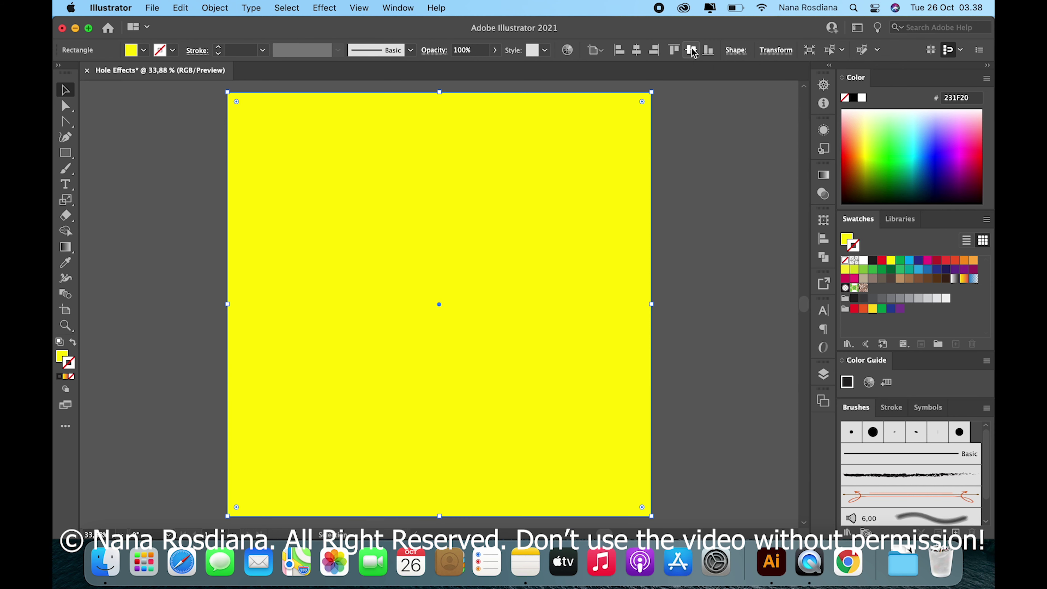
pyautogui.click(676, 209)
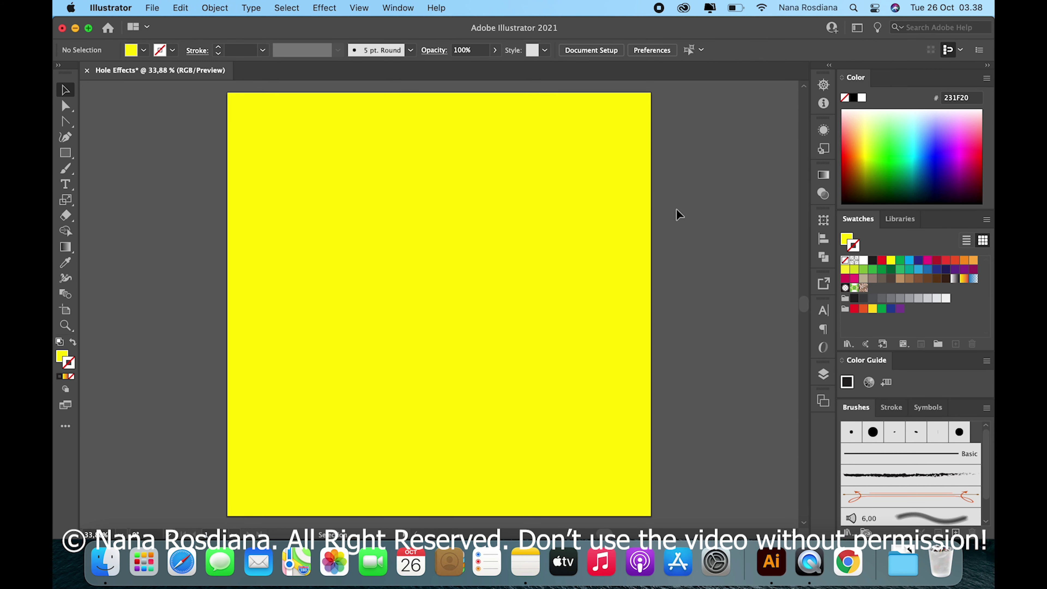
# Step: Undo a stray move and lock the yellow rectangle with Object > Lock > Selection
pyautogui.click(589, 224)
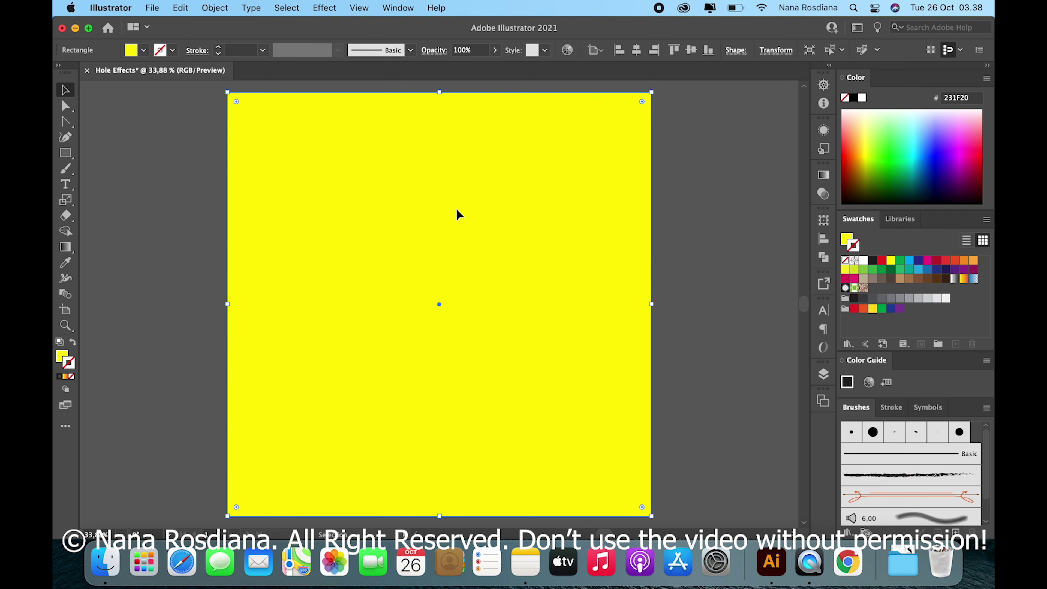
pyautogui.moveTo(456, 208); pyautogui.dragTo(495, 220)
pyautogui.press('super+z')
pyautogui.click(213, 8)
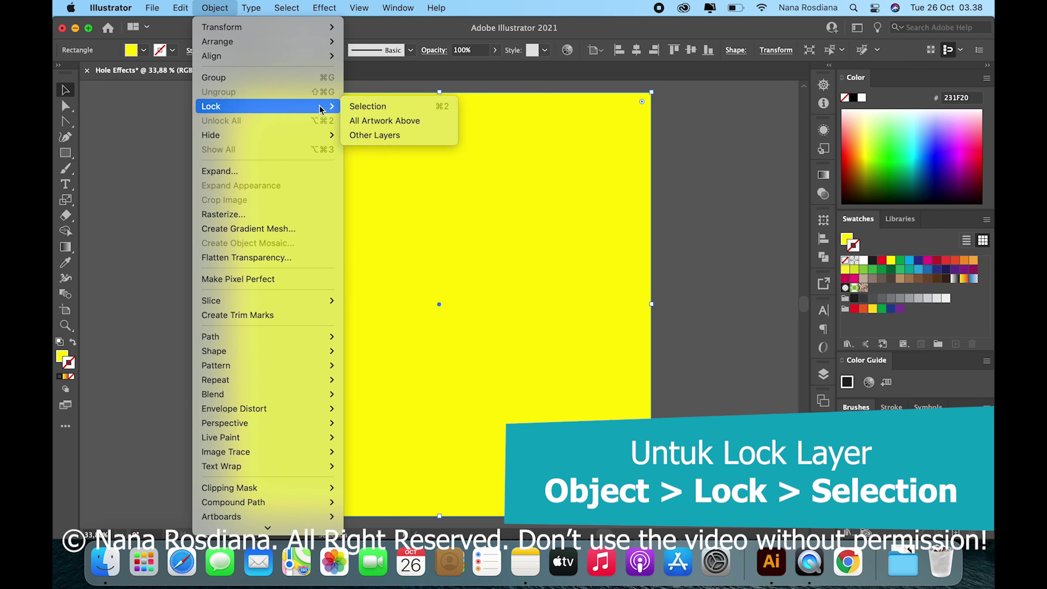
pyautogui.moveTo(246, 106)
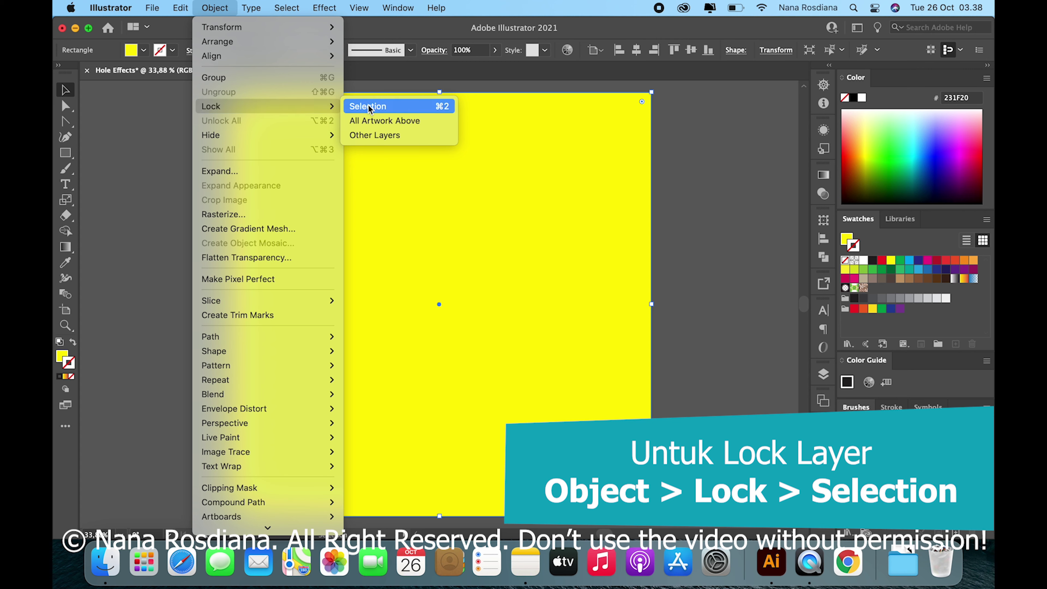
pyautogui.click(369, 106)
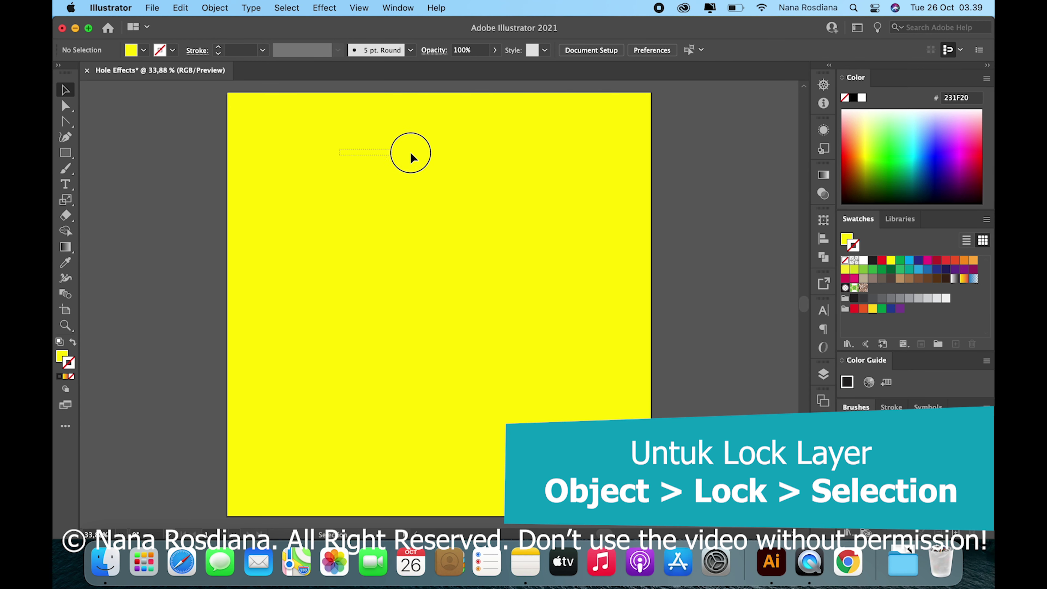
# Step: Confirm the rectangle is locked in Layer 1 of the Layers panel, then close it
pyautogui.moveTo(340, 156); pyautogui.dragTo(405, 197)
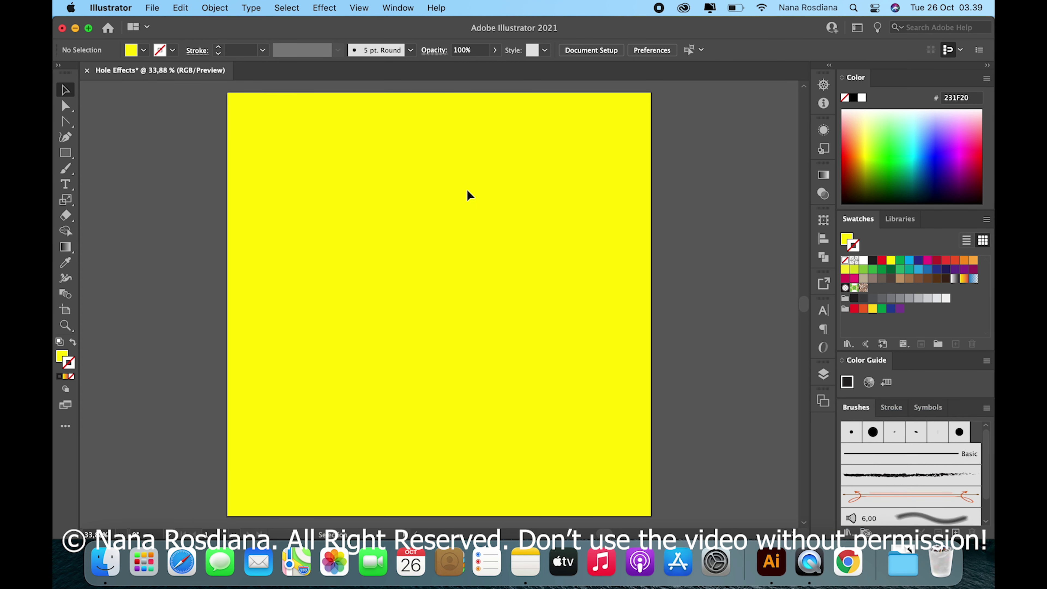
pyautogui.click(822, 375)
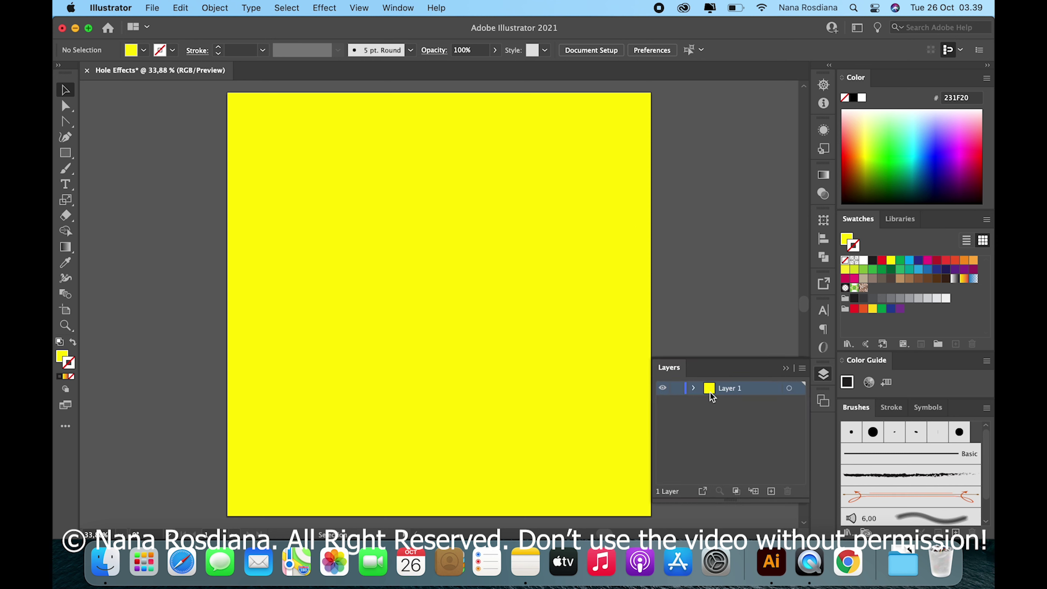
pyautogui.click(694, 389)
pyautogui.click(676, 403)
pyautogui.click(785, 367)
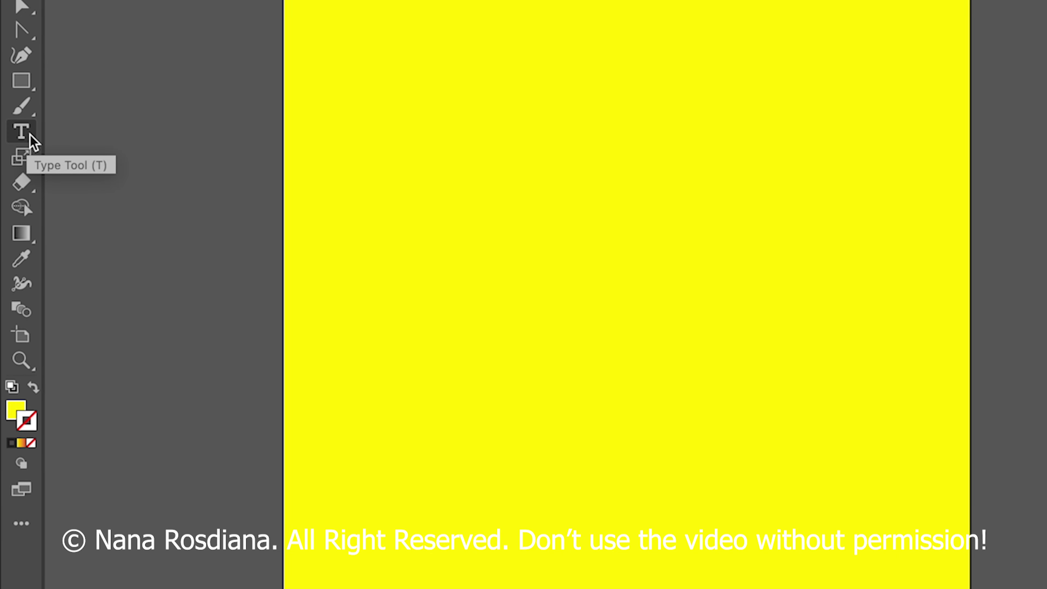
# Step: Type the word NANA on the artboard and select its characters
pyautogui.click(30, 134)
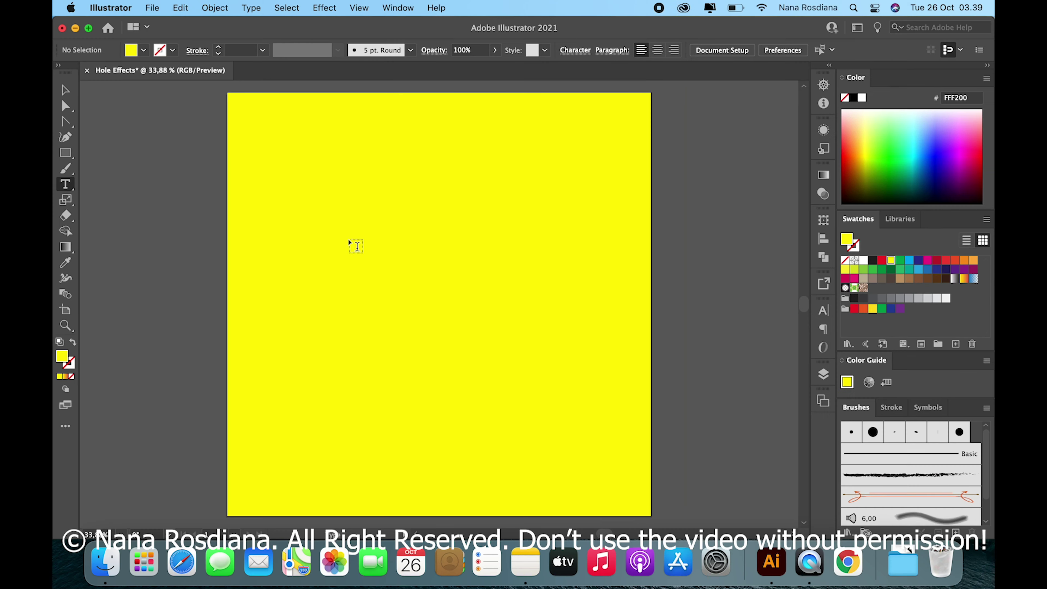
pyautogui.click(348, 238)
pyautogui.write('Nana')
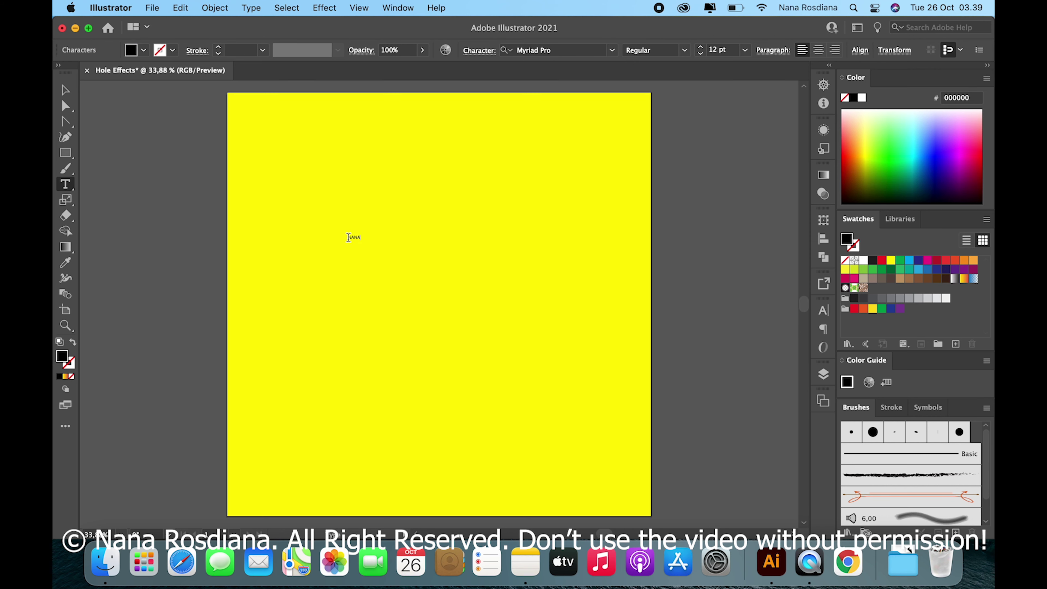
pyautogui.press('Escape')
pyautogui.doubleClick(350, 237)
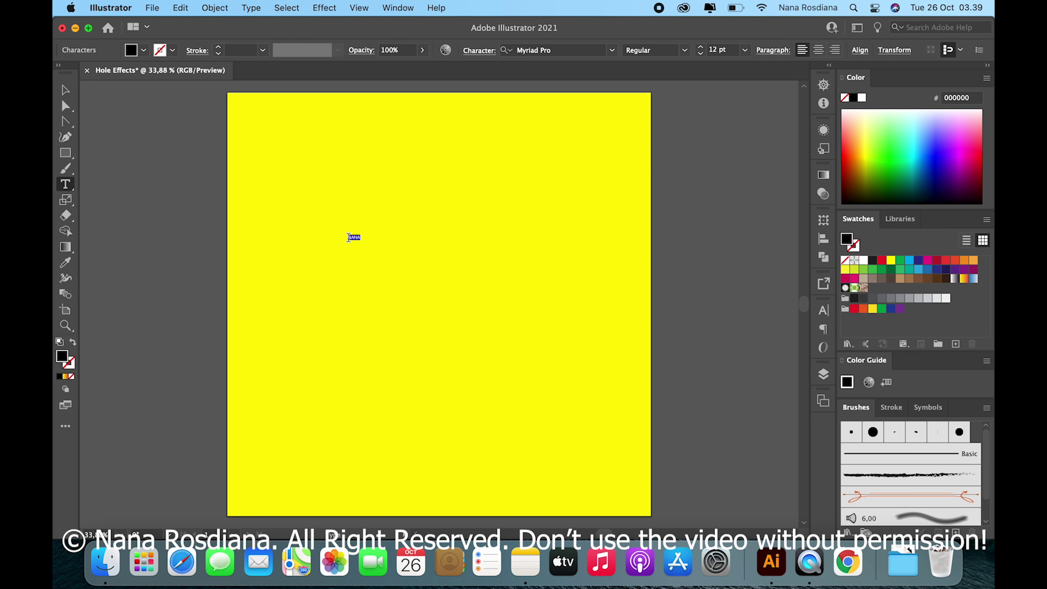
# Step: Set NANA in Poppins ExtraBold at 150 pt
pyautogui.click(827, 312)
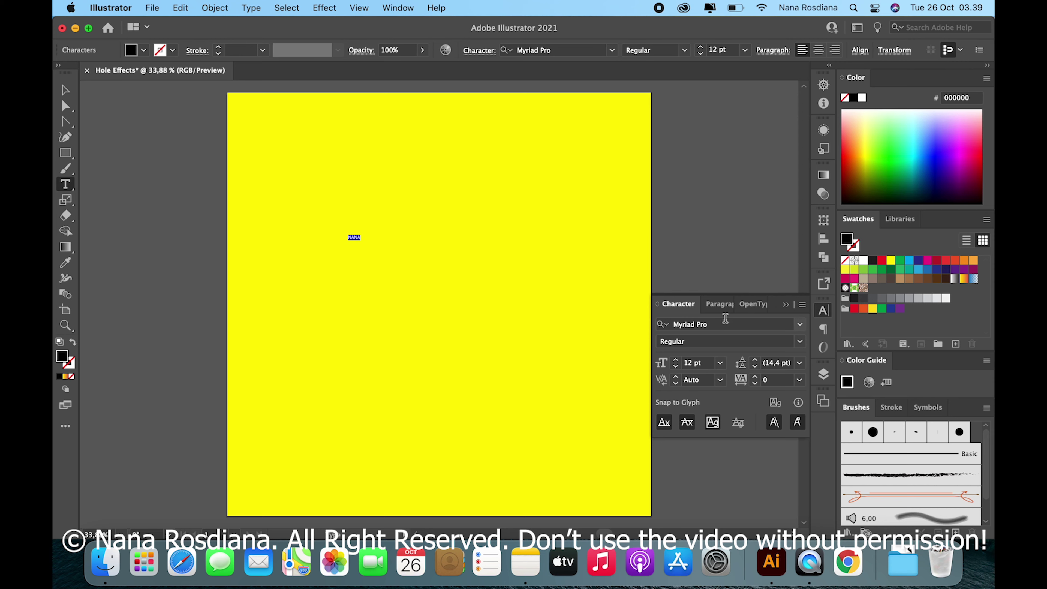
pyautogui.click(725, 324)
pyautogui.write('POP')
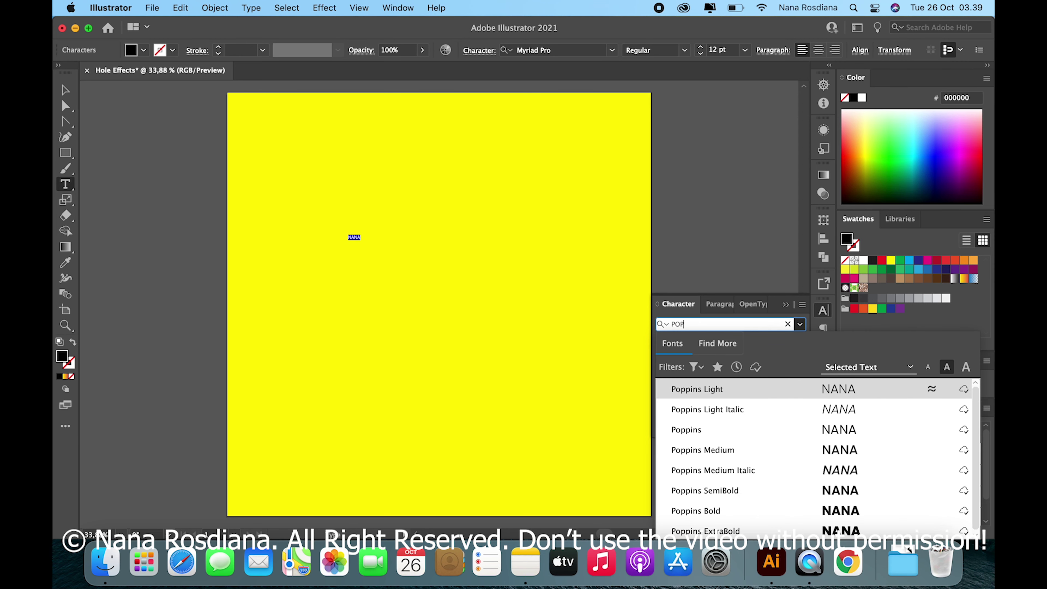
pyautogui.click(711, 530)
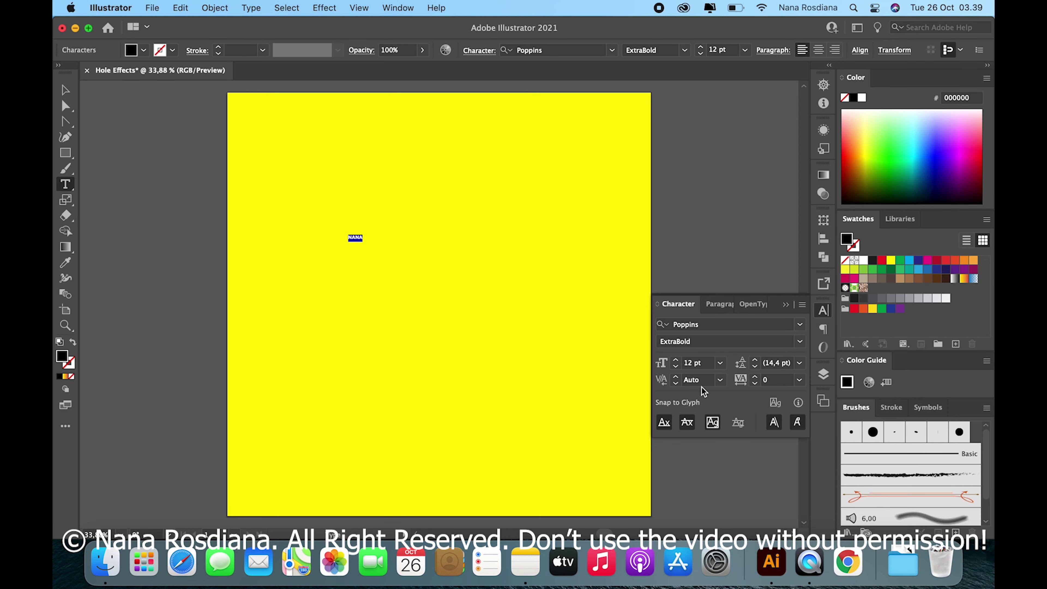
pyautogui.click(720, 364)
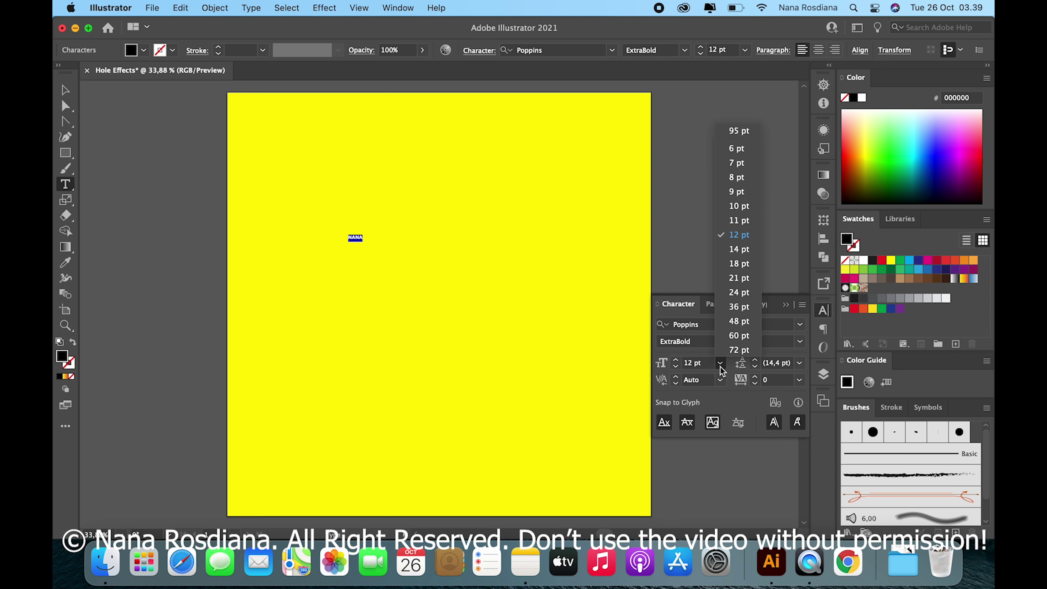
pyautogui.click(733, 350)
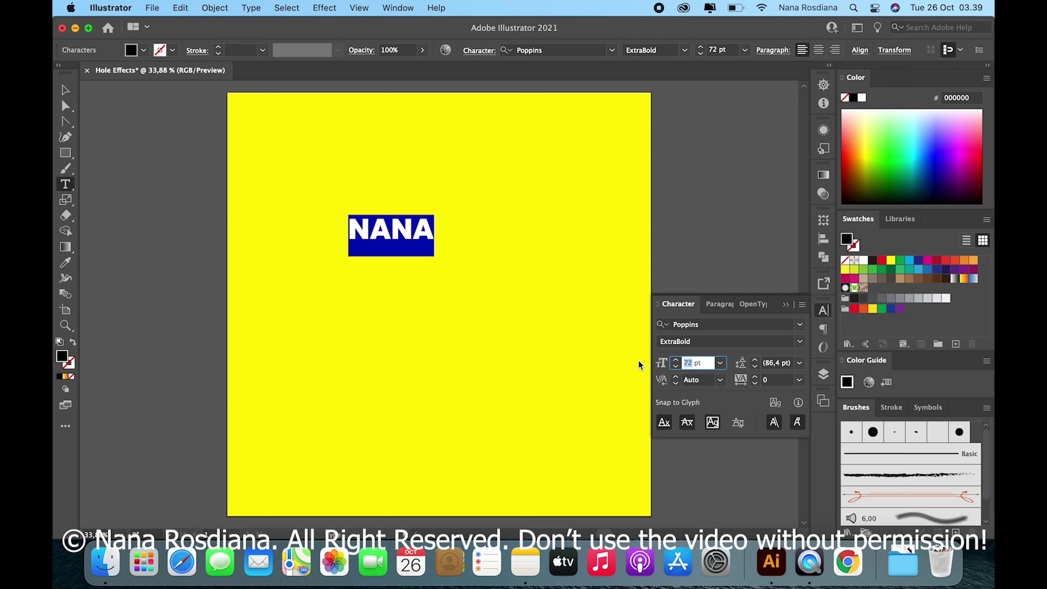
pyautogui.write('150')
pyautogui.press('Return')
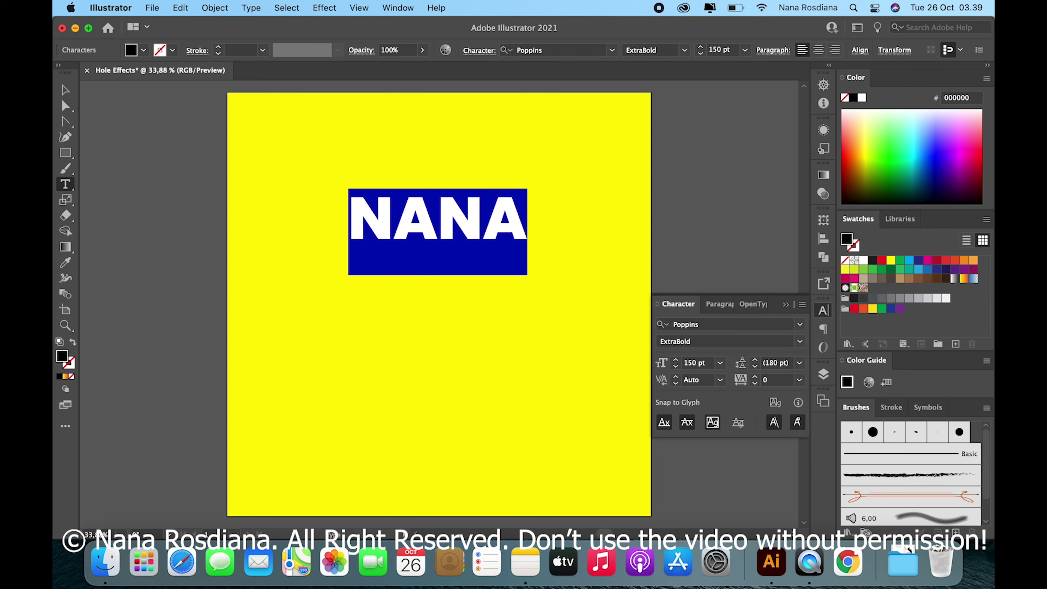
pyautogui.click(65, 89)
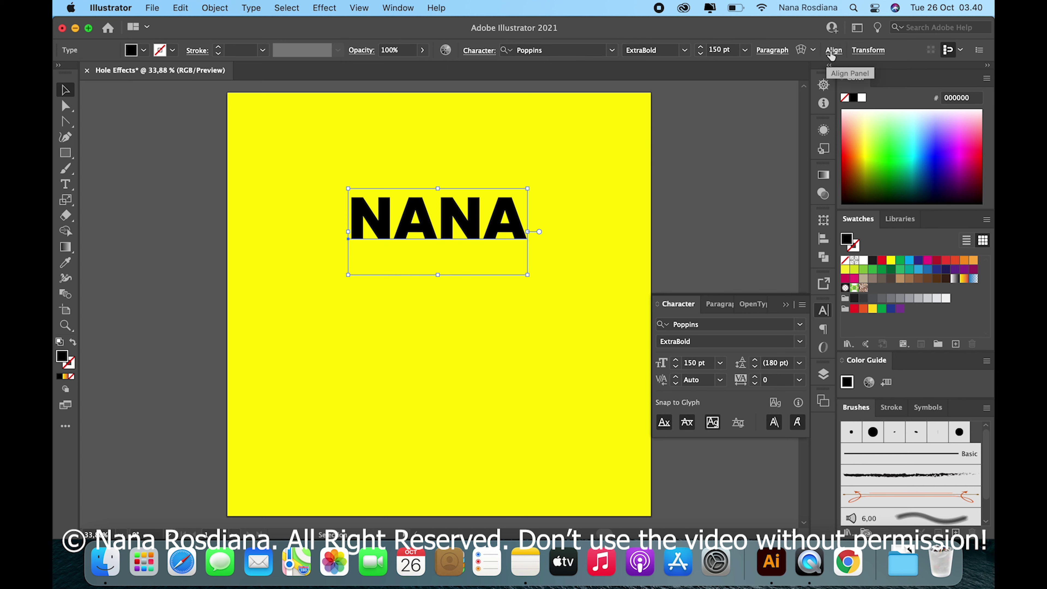
# Step: Centre NANA horizontally and vertically on the artboard, then close the Align and Character panels
pyautogui.click(831, 54)
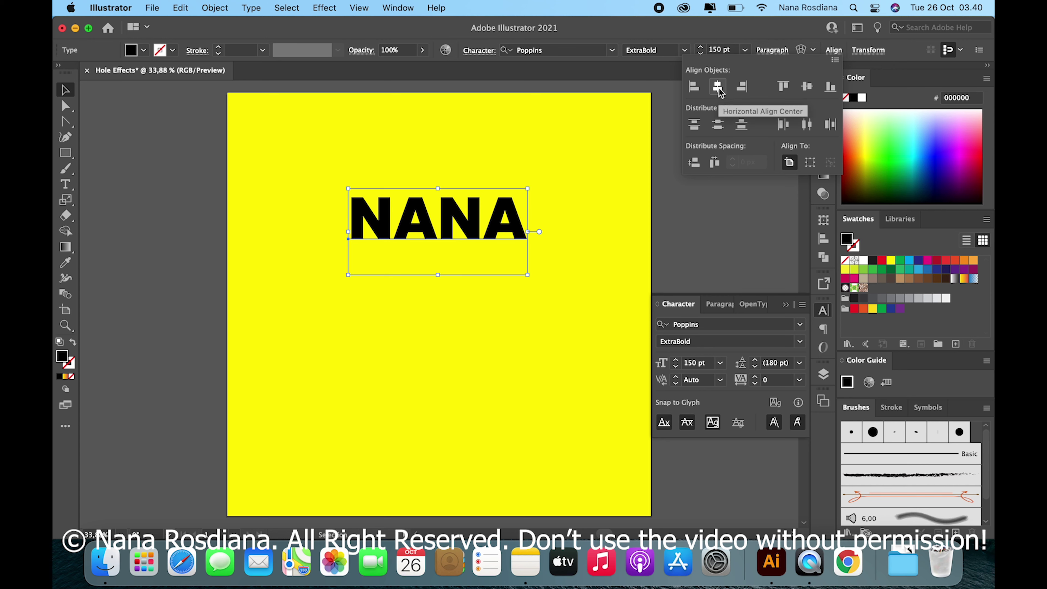
pyautogui.click(717, 87)
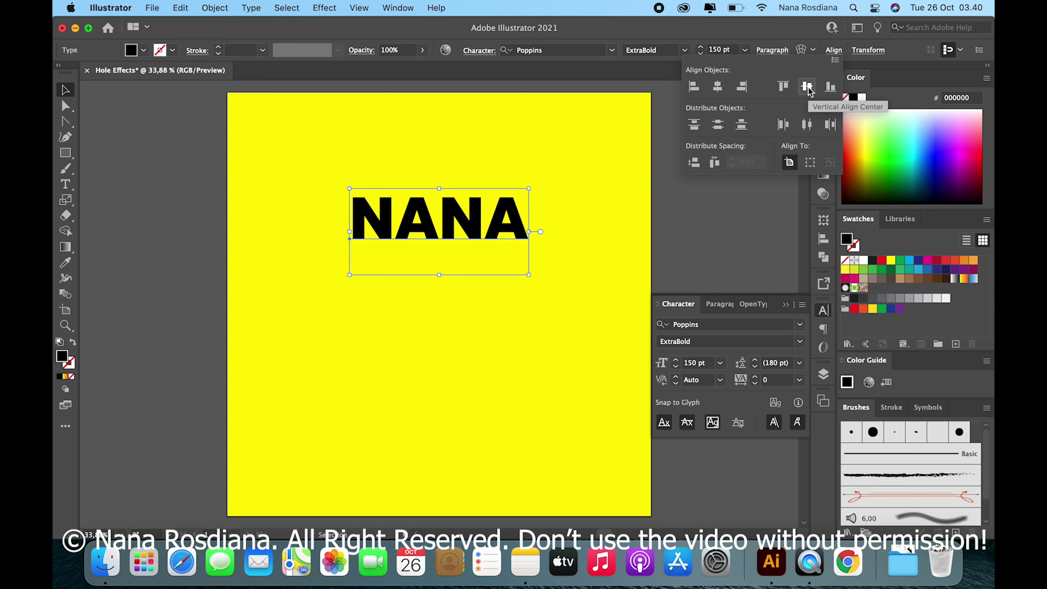
pyautogui.click(806, 87)
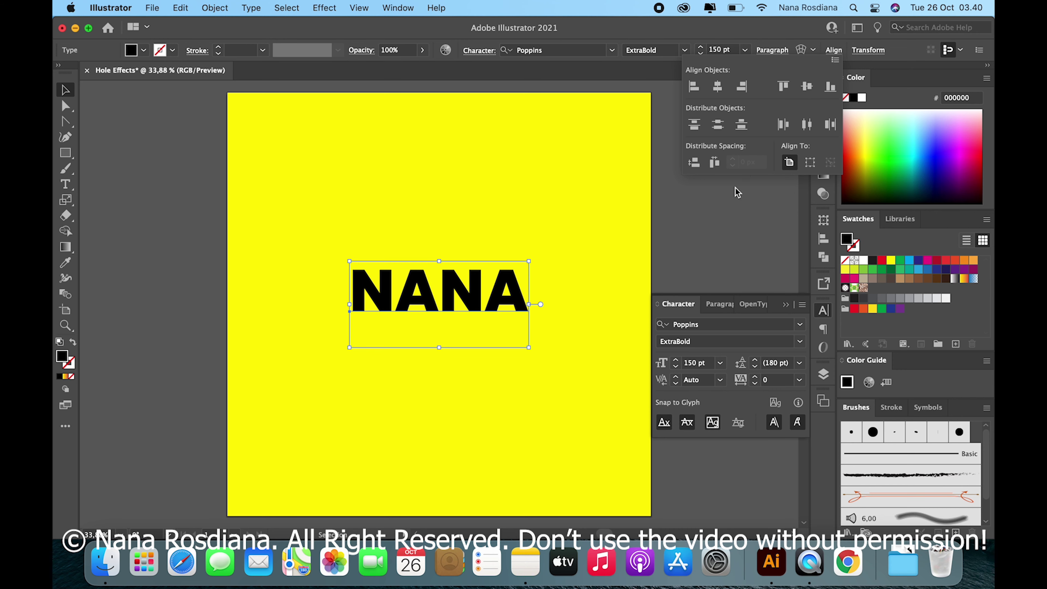
pyautogui.click(730, 208)
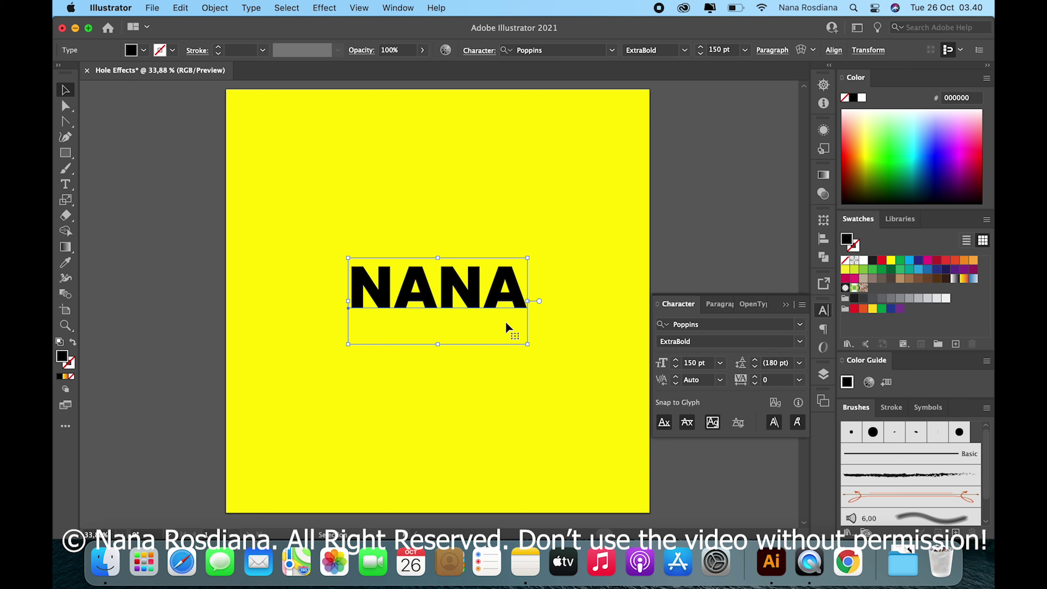
pyautogui.click(786, 304)
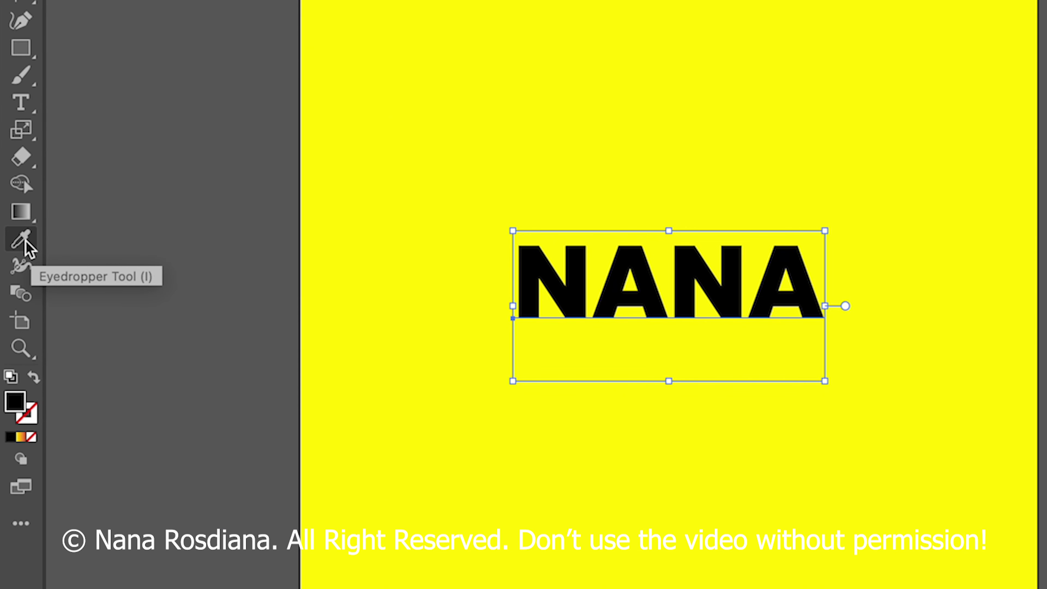
# Step: Give NANA the artboard's yellow fill with the Eyedropper and reselect it
pyautogui.click(25, 240)
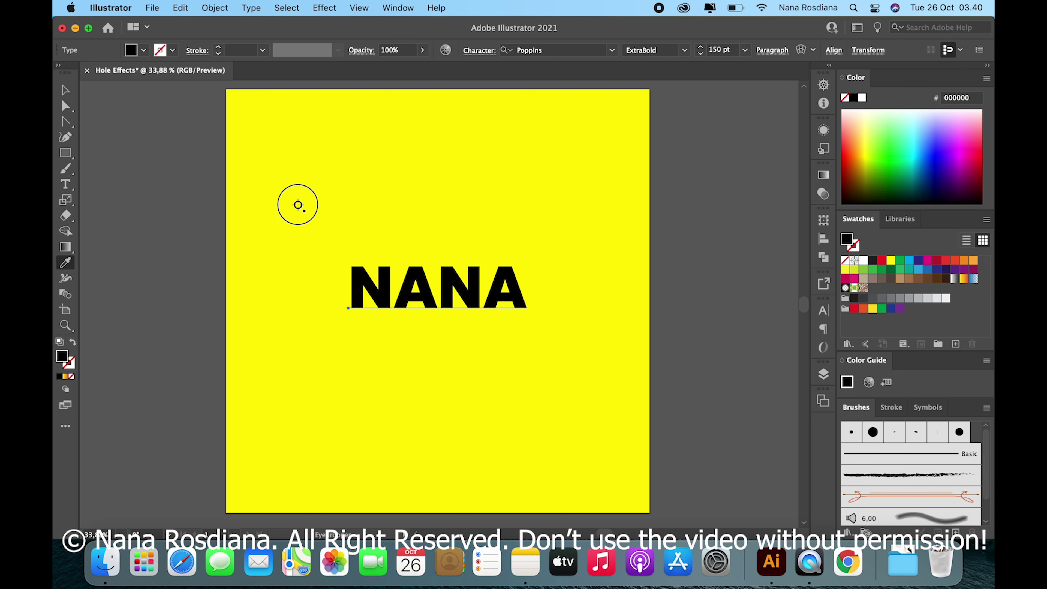
pyautogui.click(298, 205)
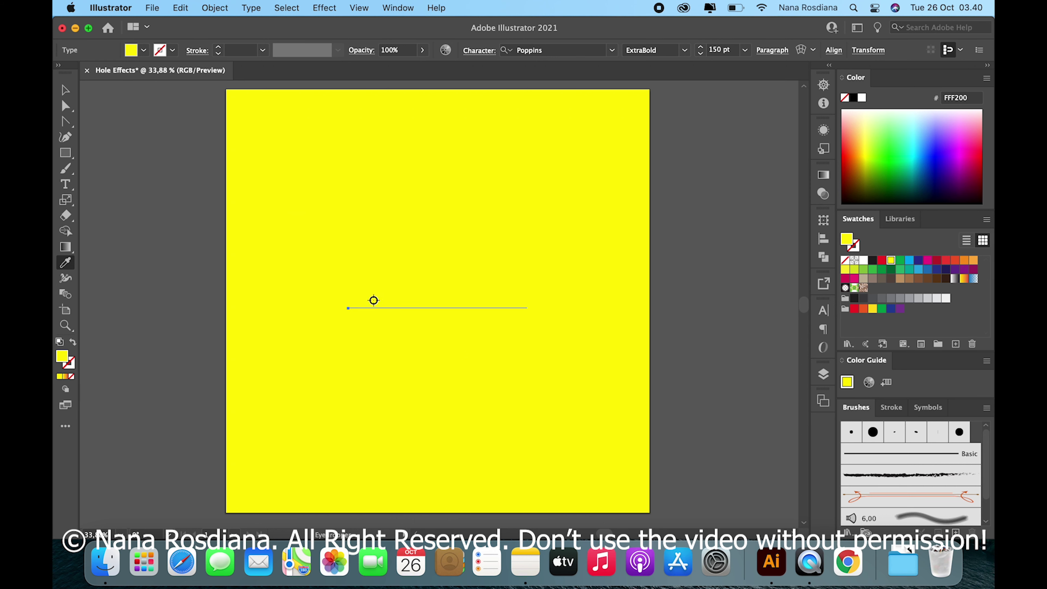
pyautogui.click(65, 92)
pyautogui.click(385, 306)
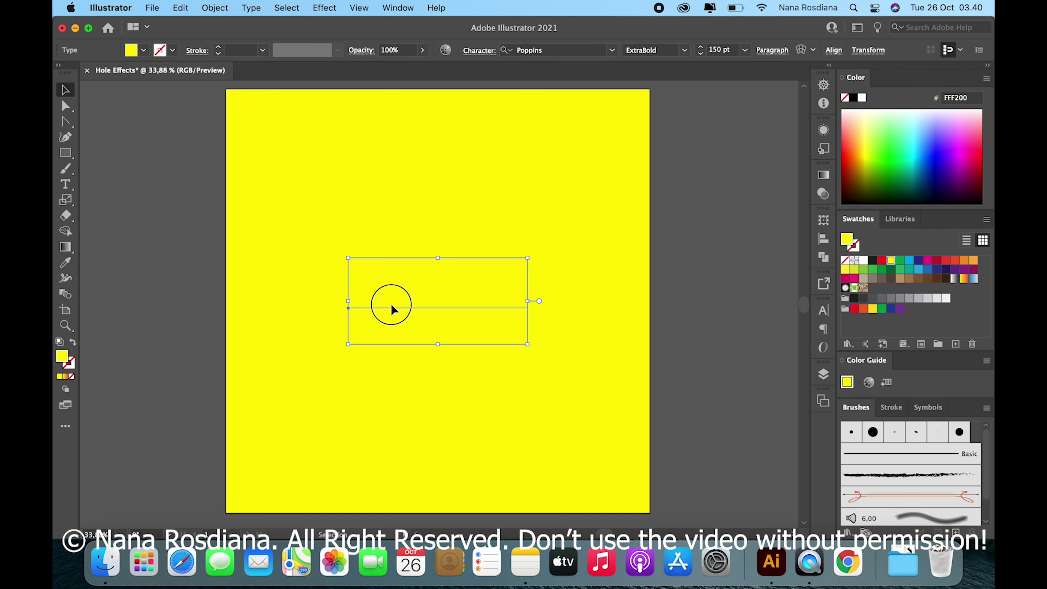
# Step: Drag NANA off the artboard, then undo so it returns to the centre
pyautogui.moveTo(390, 302); pyautogui.dragTo(719, 300)
pyautogui.hscroll(5, 718, 300)
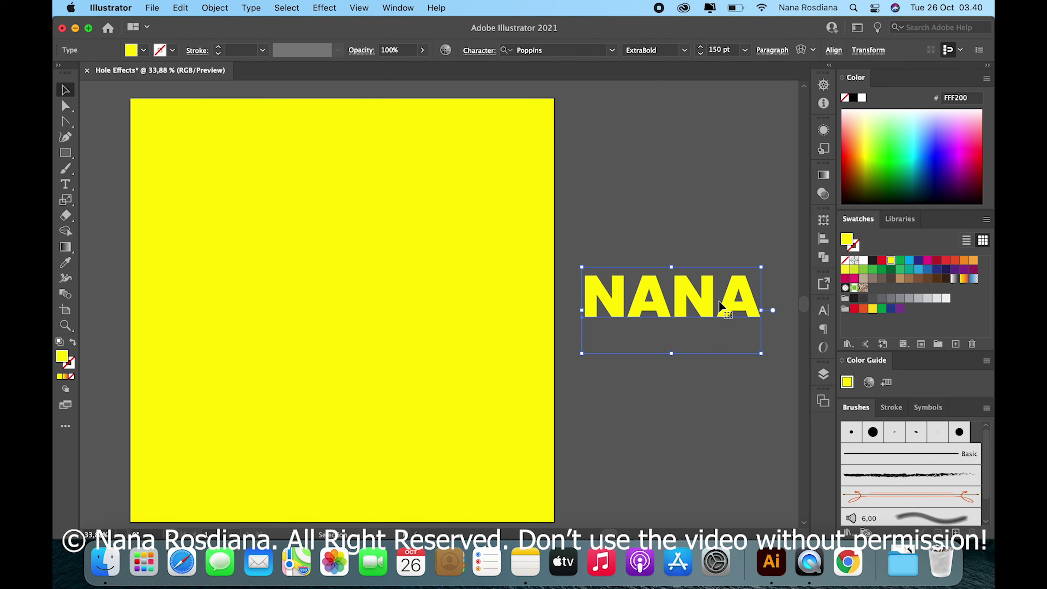
pyautogui.press('super+z')
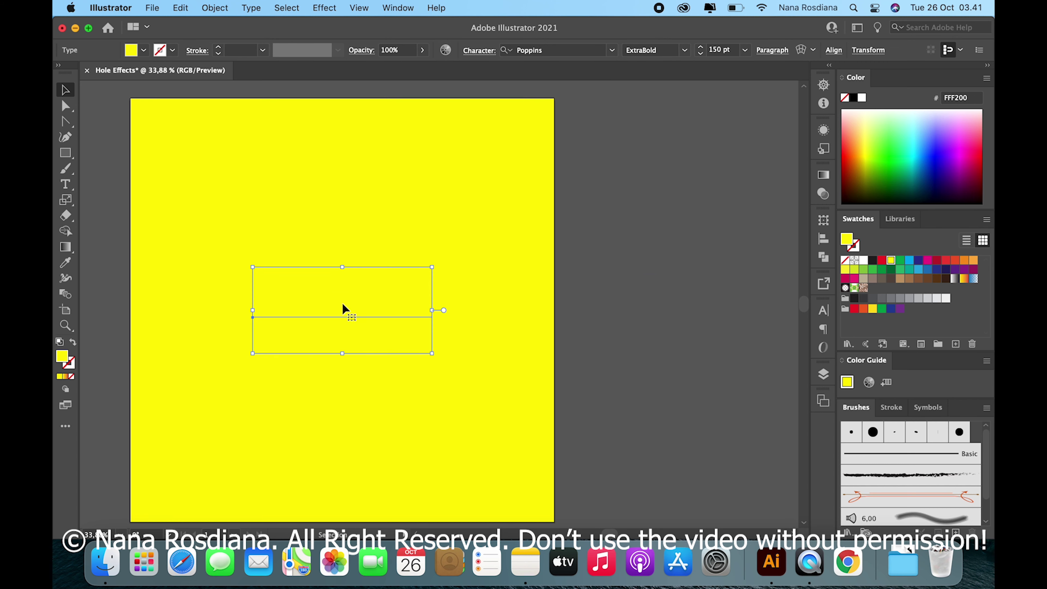
pyautogui.hscroll(-3, 342, 303)
pyautogui.scroll(-1, 342, 303)
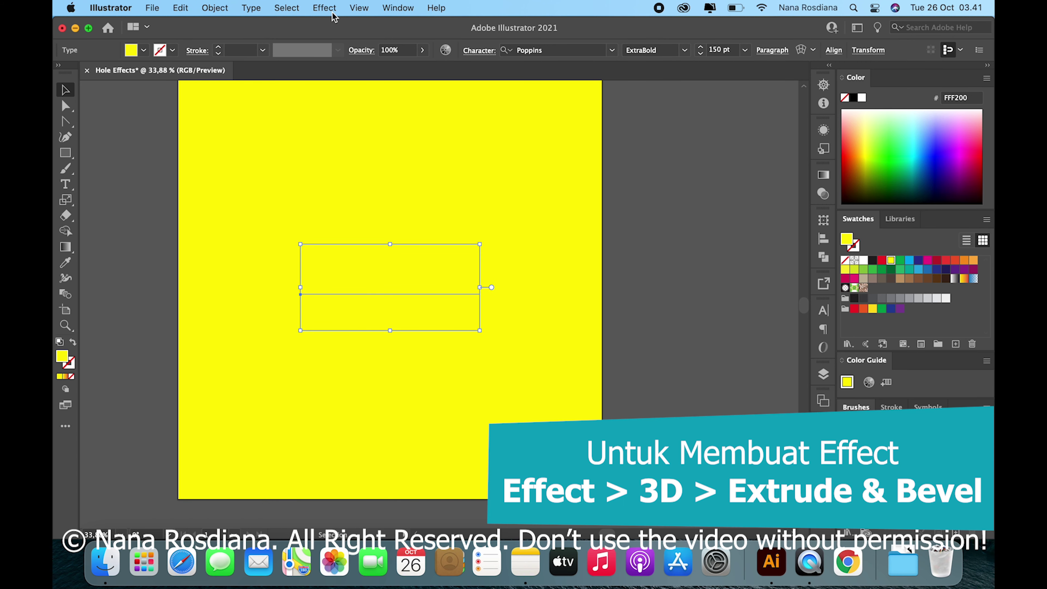
# Step: Apply Effect > 3D > Extrude & Bevel to the NANA text
pyautogui.click(325, 7)
pyautogui.moveTo(327, 99)
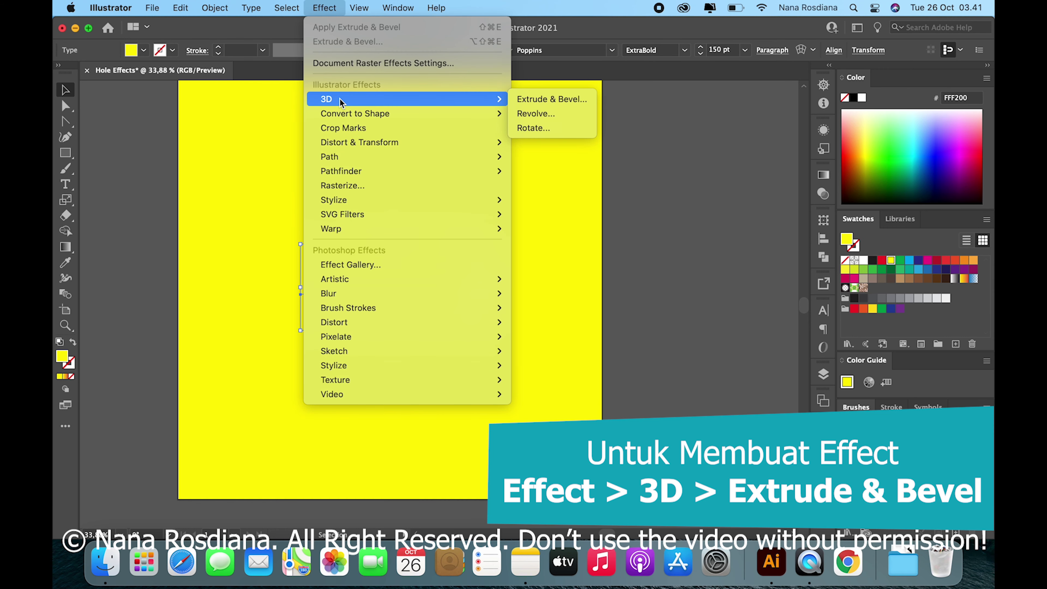
pyautogui.click(541, 101)
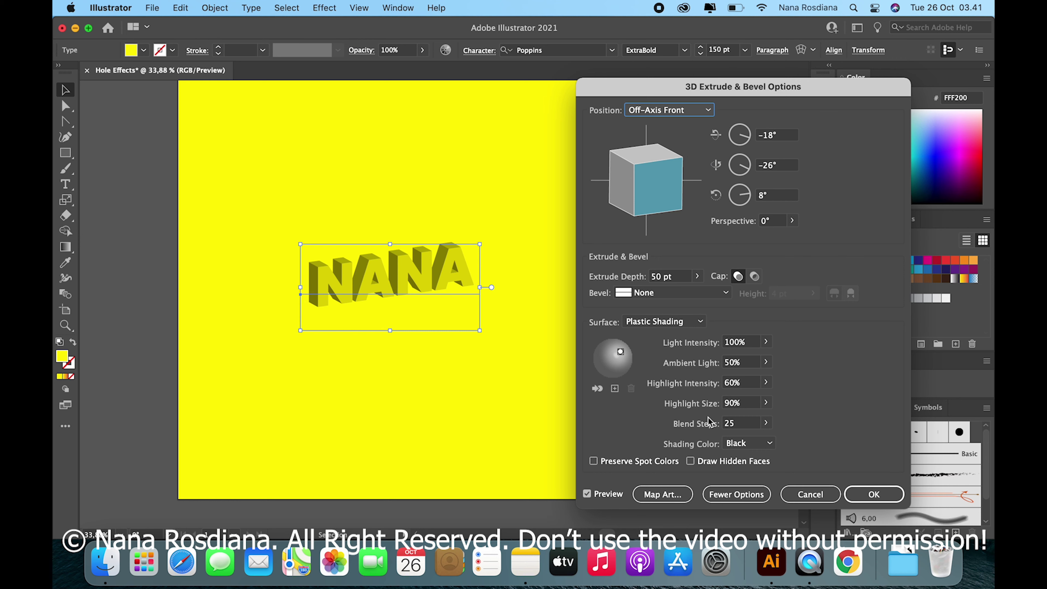
# Step: Enable Draw Hidden Faces and switch the shading colour to Custom
pyautogui.click(691, 462)
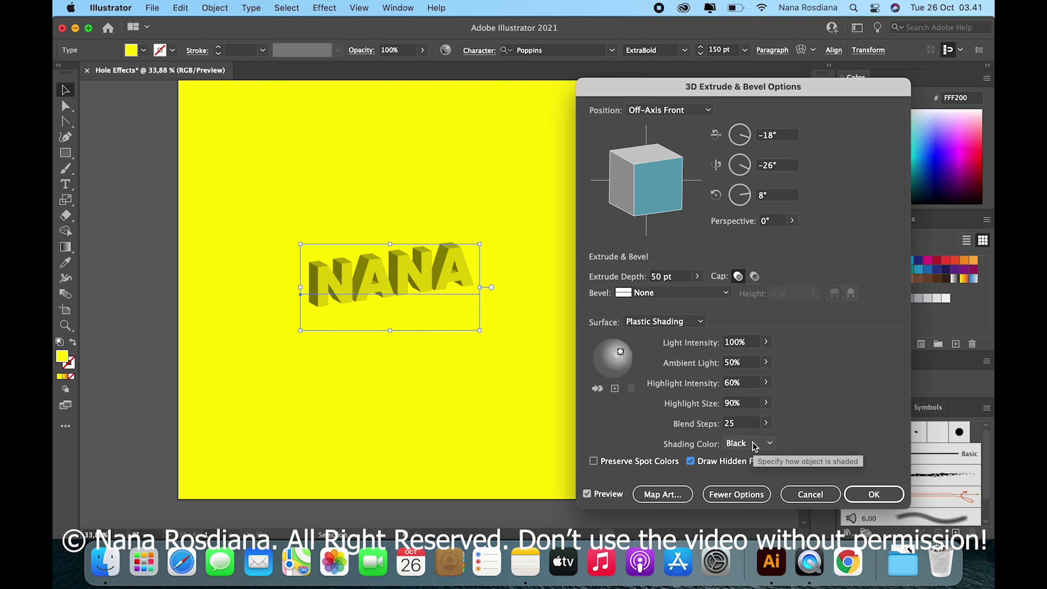
pyautogui.click(769, 444)
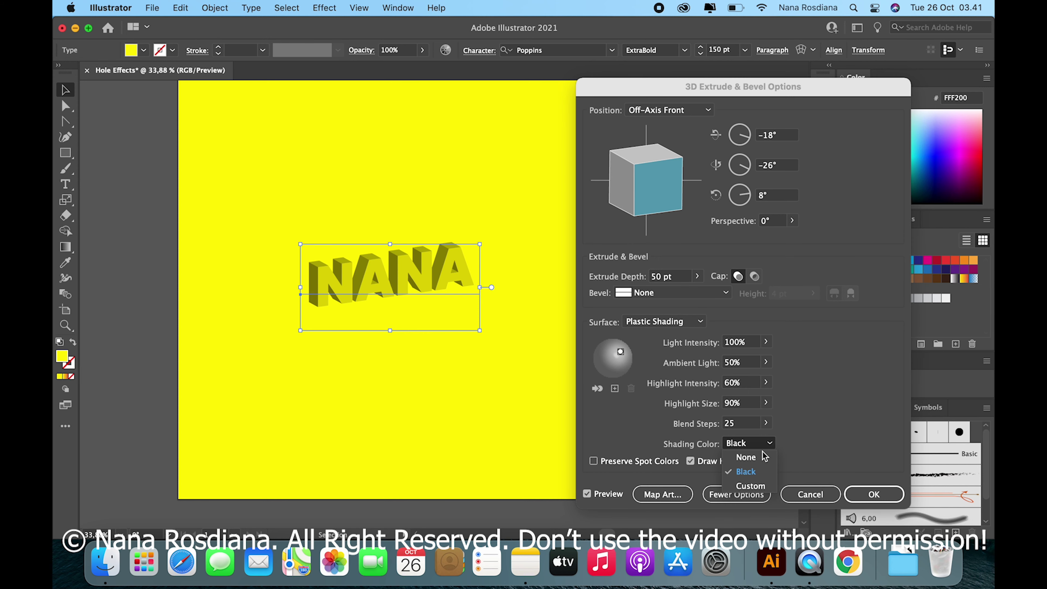
pyautogui.click(751, 486)
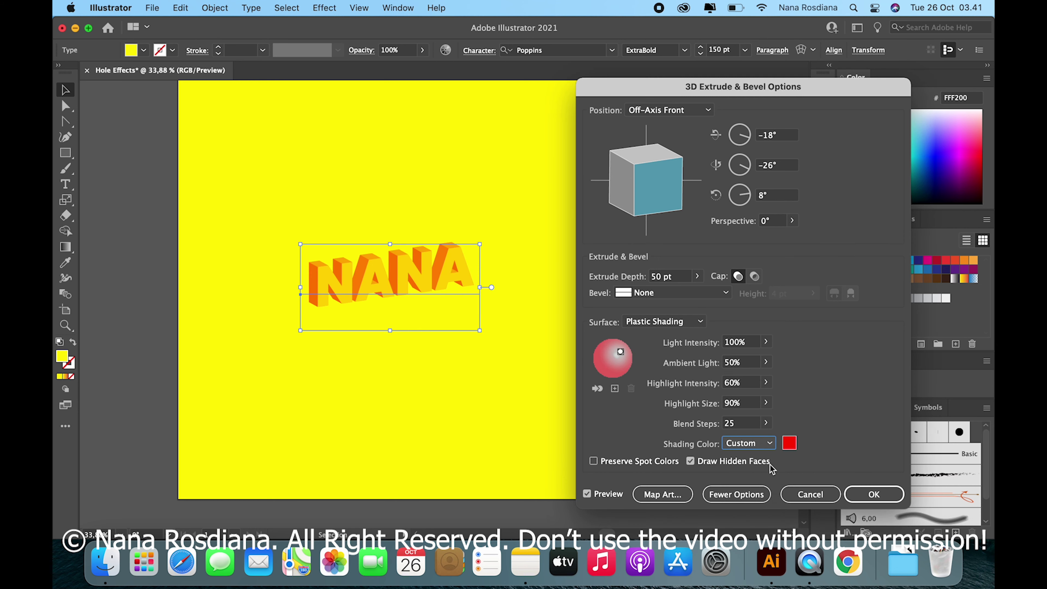
pyautogui.click(788, 446)
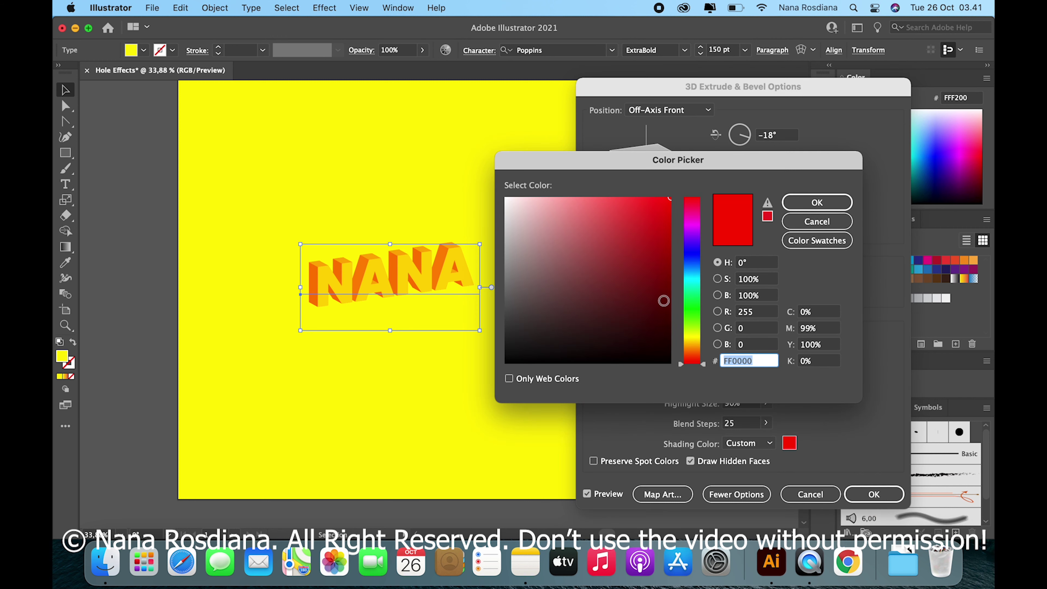
# Step: Try a dark olive custom shading colour, then set Shading Color back to Black
pyautogui.click(696, 339)
pyautogui.moveTo(662, 264); pyautogui.dragTo(660, 319)
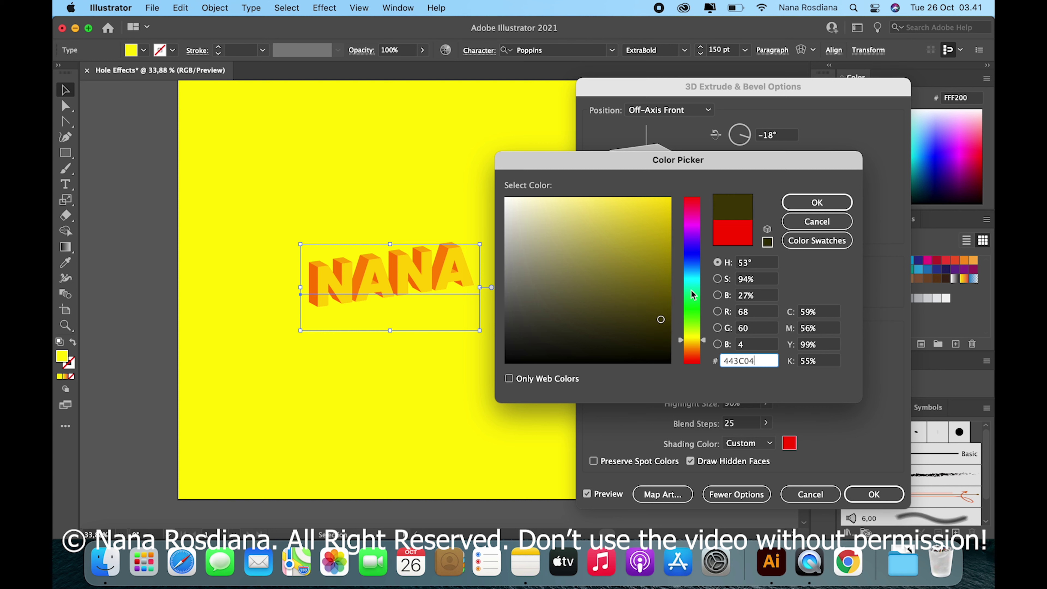
pyautogui.click(818, 205)
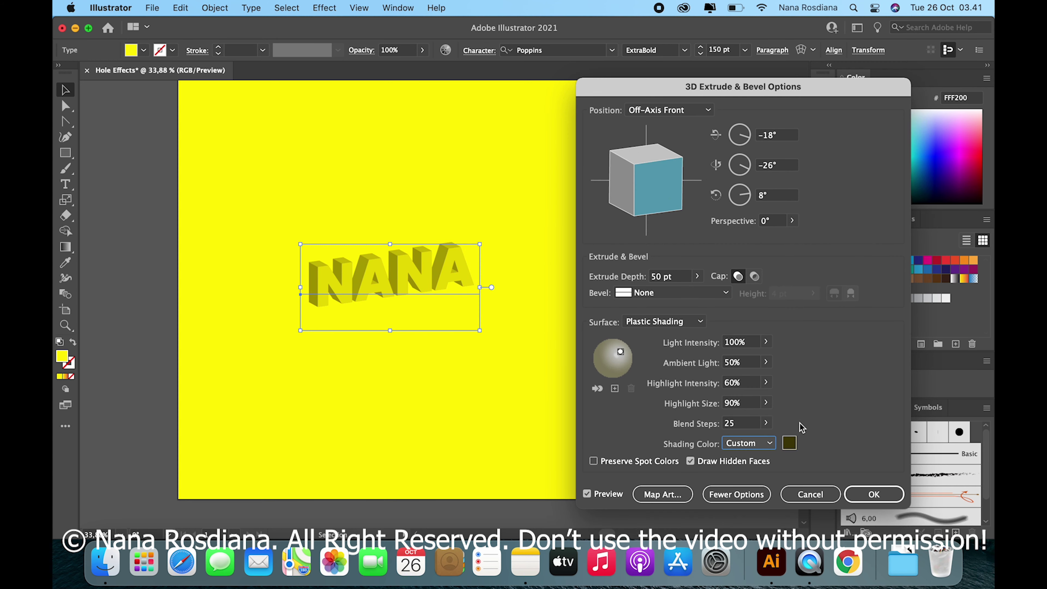
pyautogui.click(749, 443)
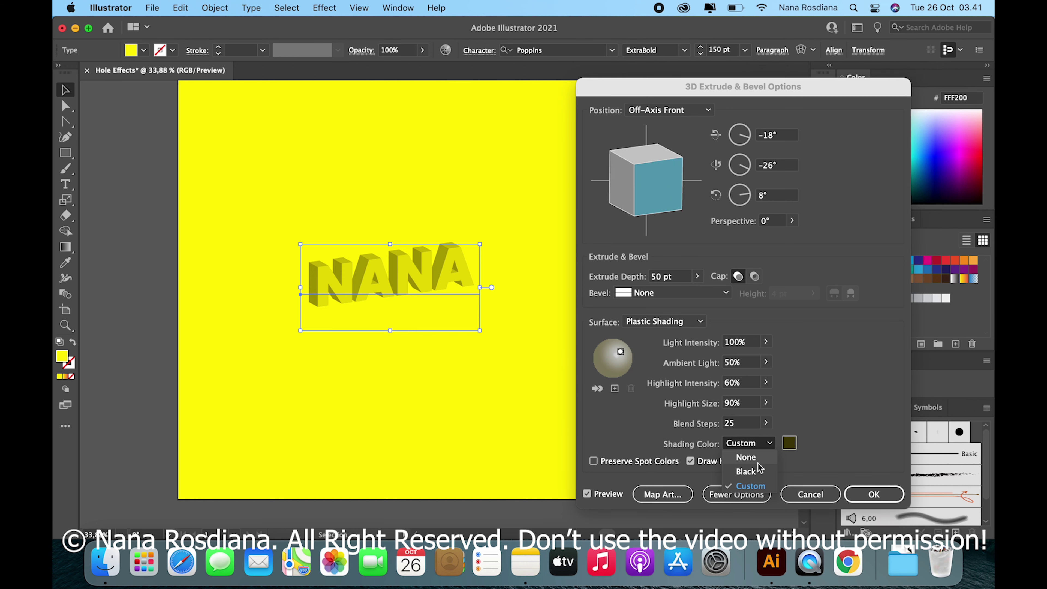
pyautogui.click(746, 471)
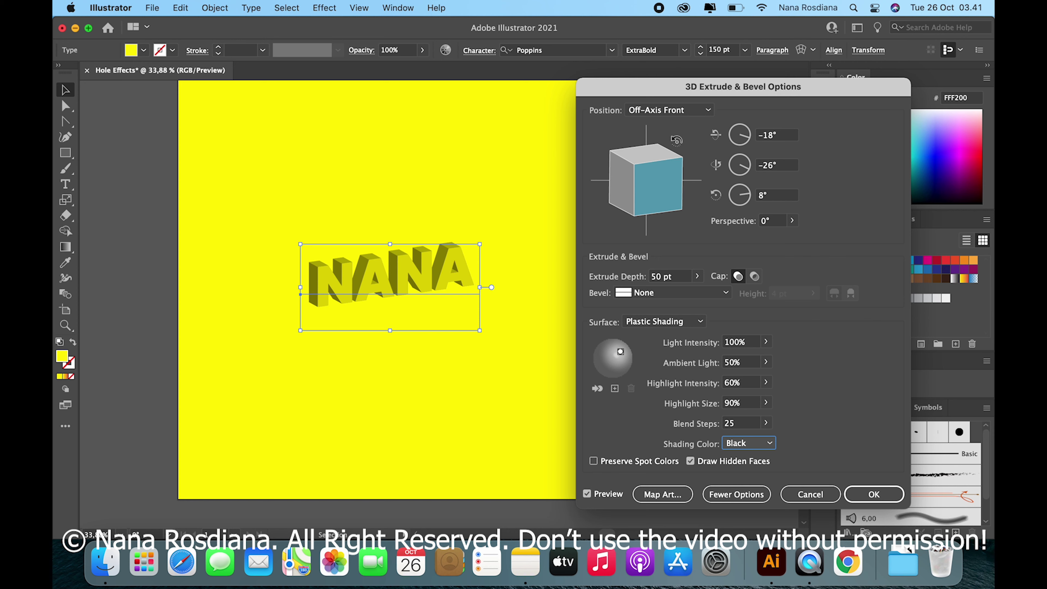
# Step: Set Blend Steps to 256 and Ambient Light to 30%
pyautogui.click(751, 426)
pyautogui.press('BackSpace')
pyautogui.write('56')
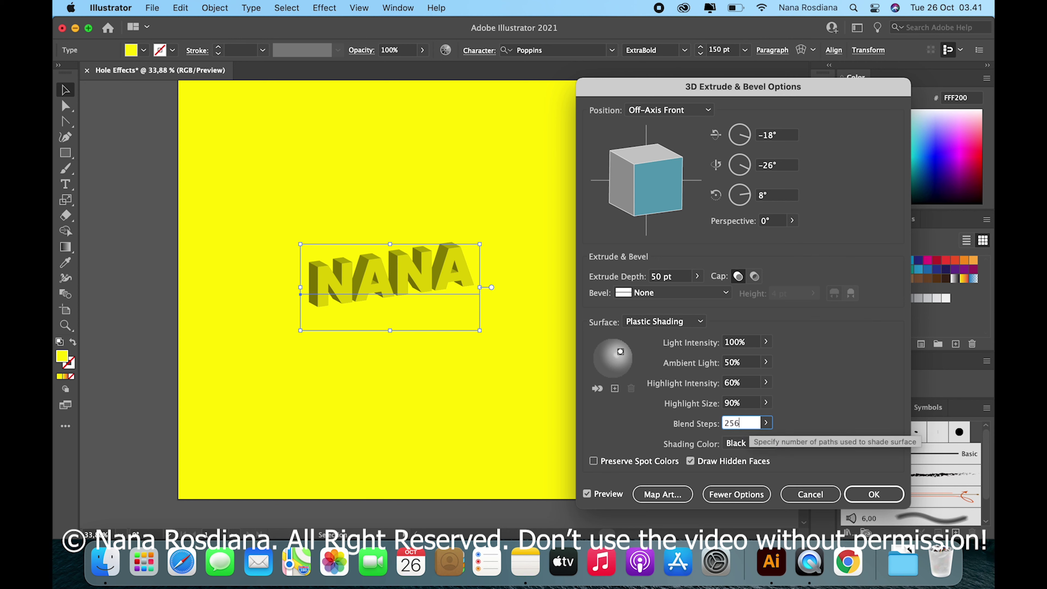
pyautogui.moveTo(733, 364)
pyautogui.click(730, 362)
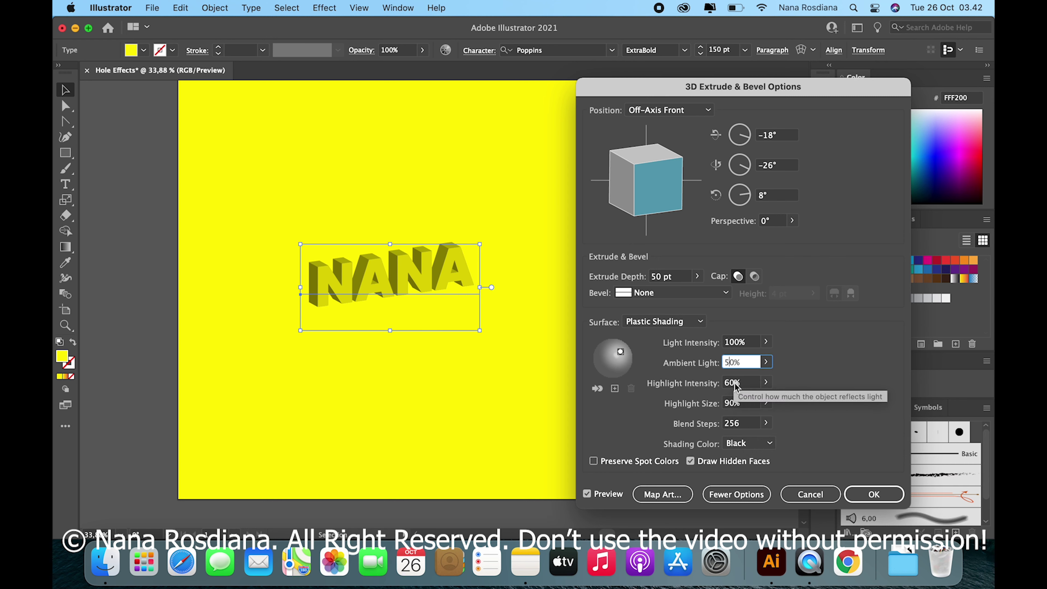
pyautogui.press('BackSpace')
pyautogui.write('3')
pyautogui.click(751, 385)
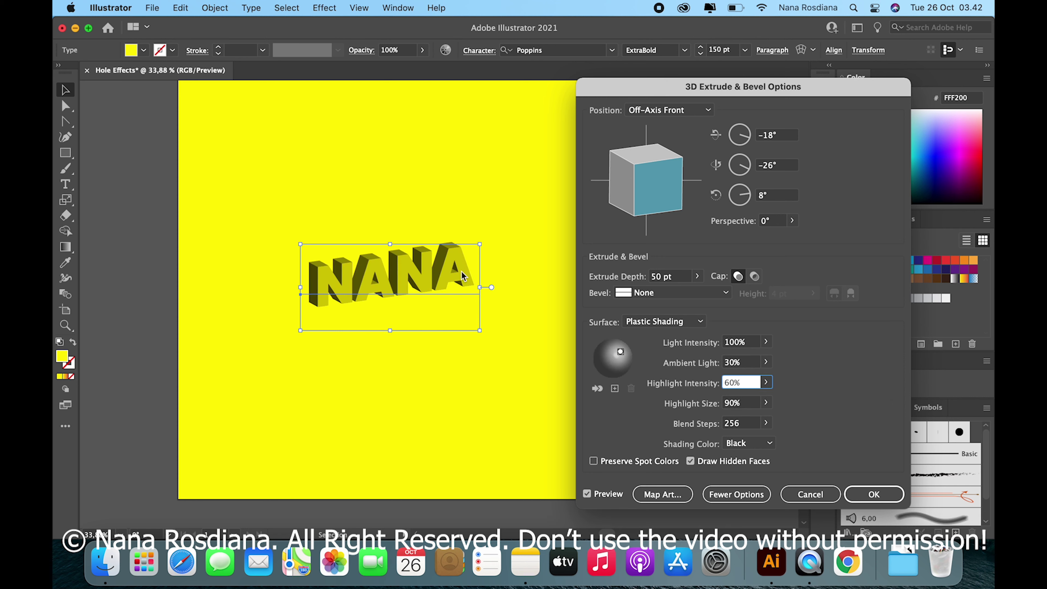
# Step: Set the position to Isometric Top and extrude depth to 70 pt, then apply the effect
pyautogui.click(683, 115)
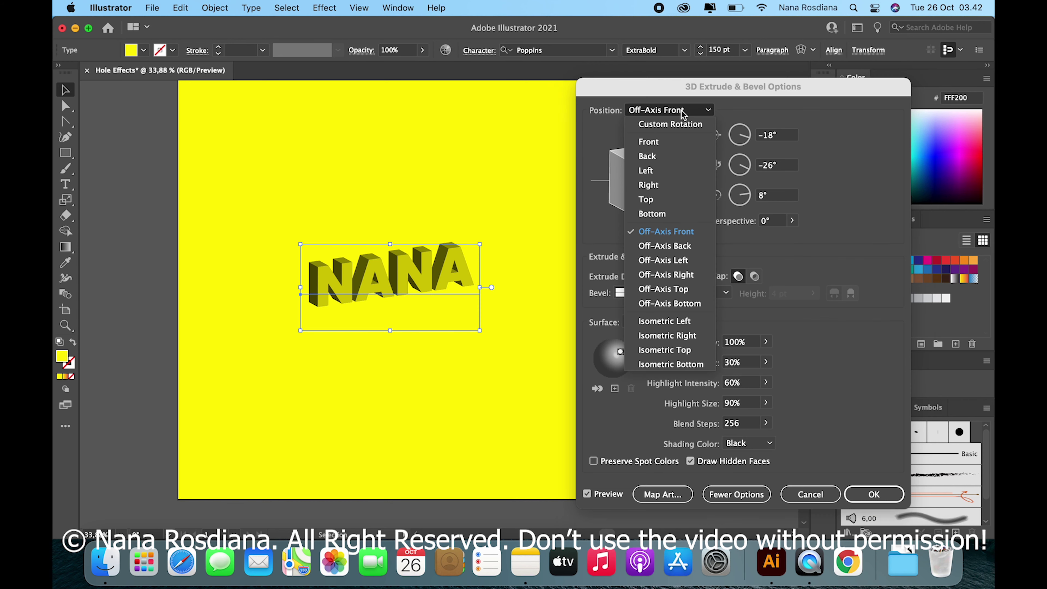
pyautogui.click(676, 350)
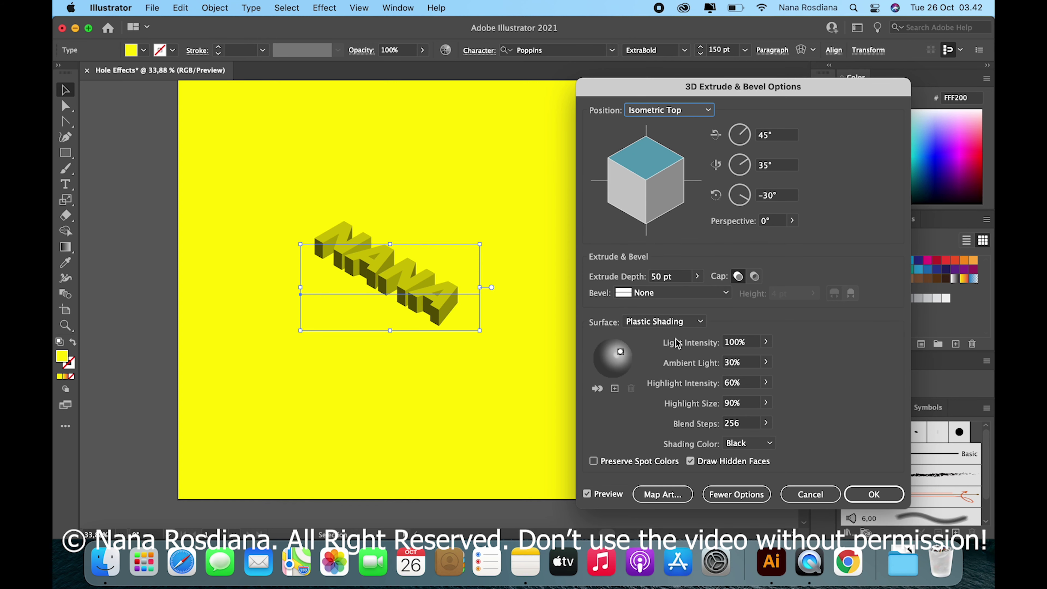
pyautogui.click(656, 279)
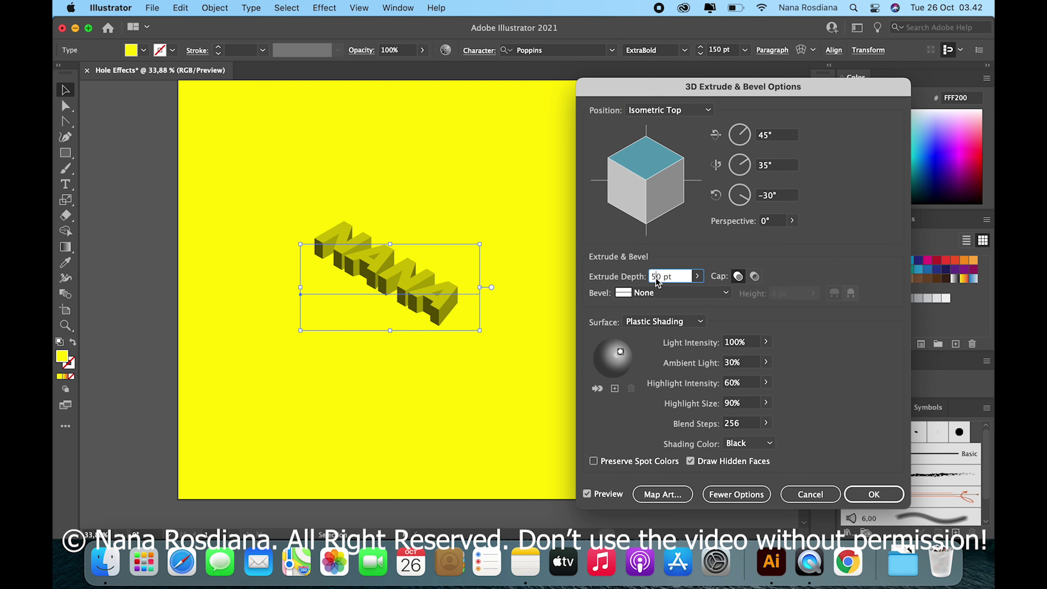
pyautogui.press('BackSpace')
pyautogui.write('7')
pyautogui.click(765, 362)
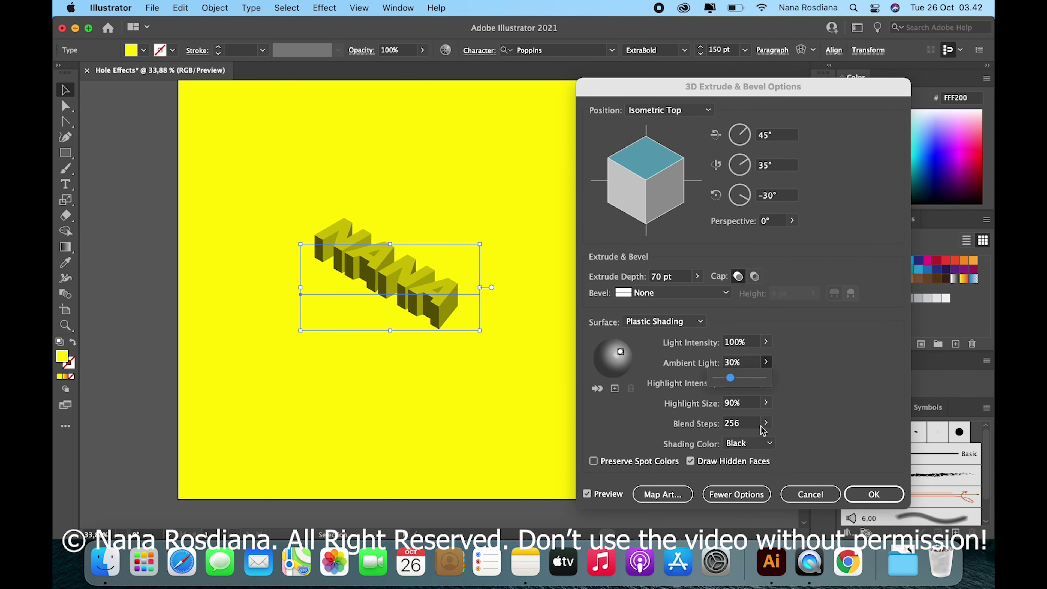
pyautogui.click(800, 419)
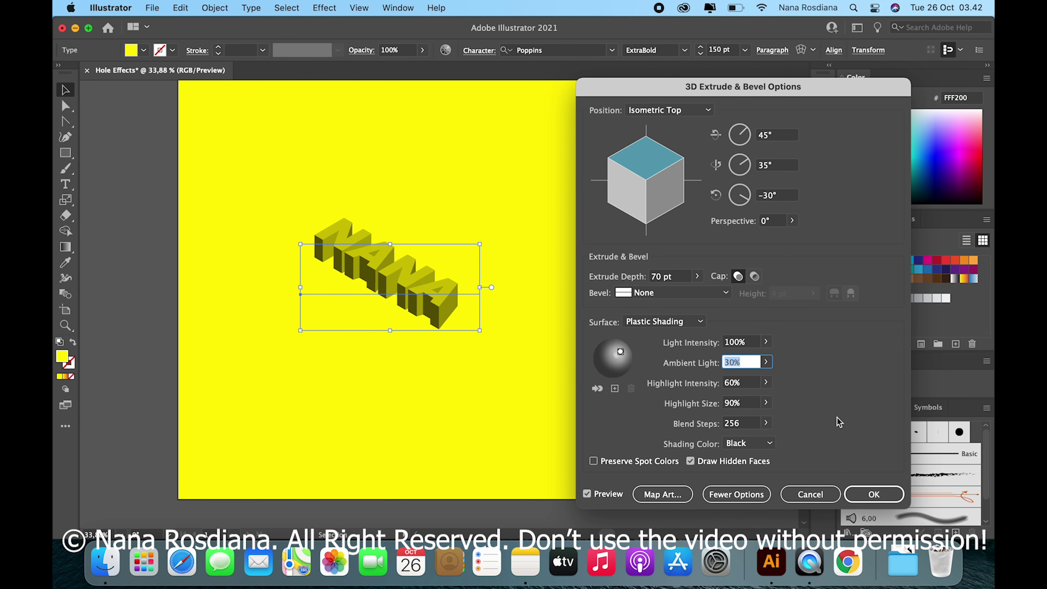
pyautogui.click(874, 494)
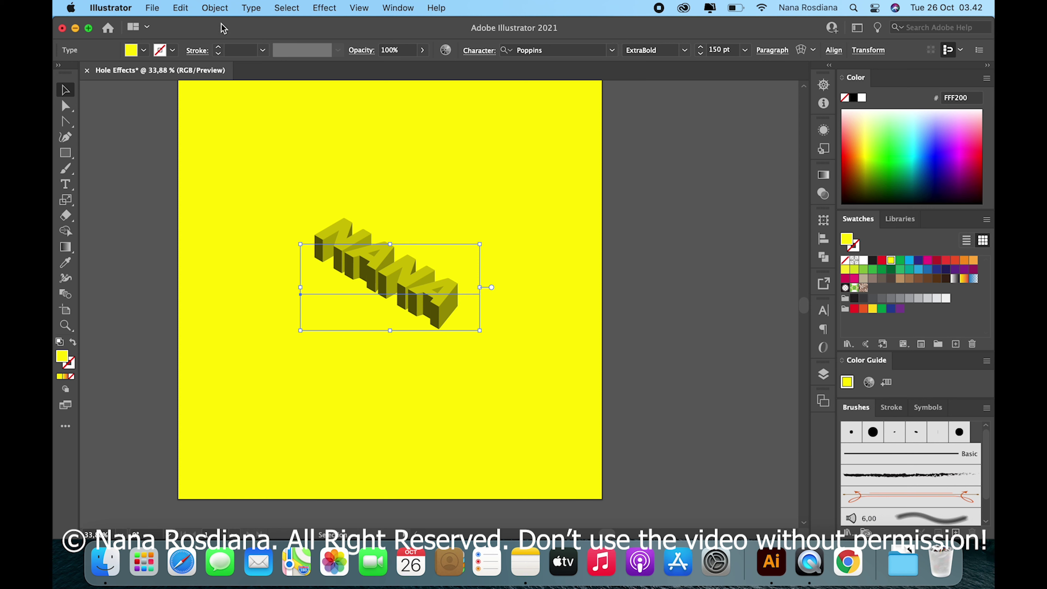
# Step: Expand the 3D NANA lettering's appearance into outlined paths, then deselect it
pyautogui.click(213, 7)
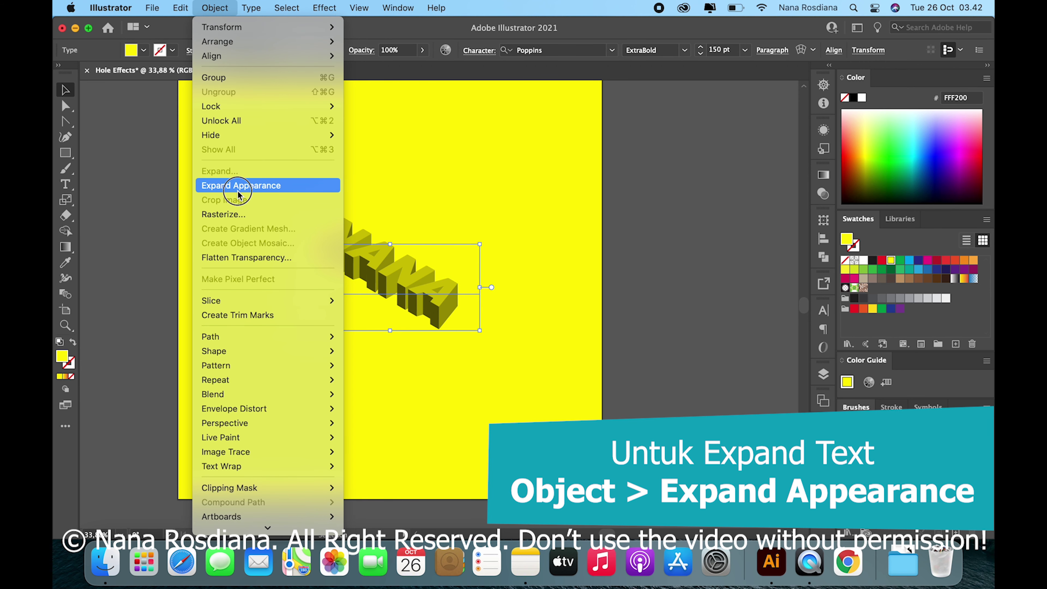
pyautogui.click(239, 188)
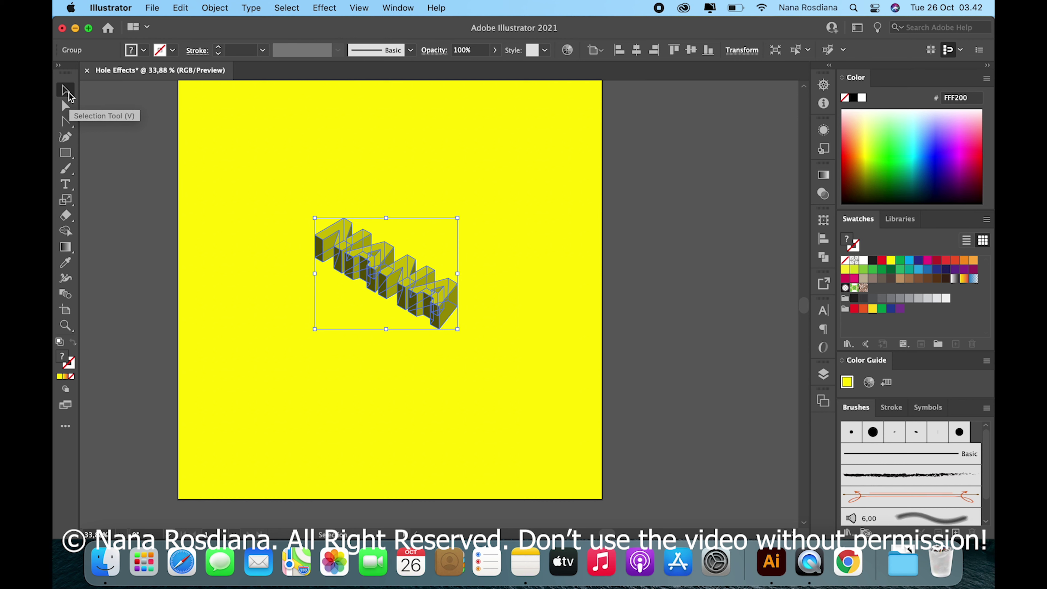
pyautogui.click(66, 106)
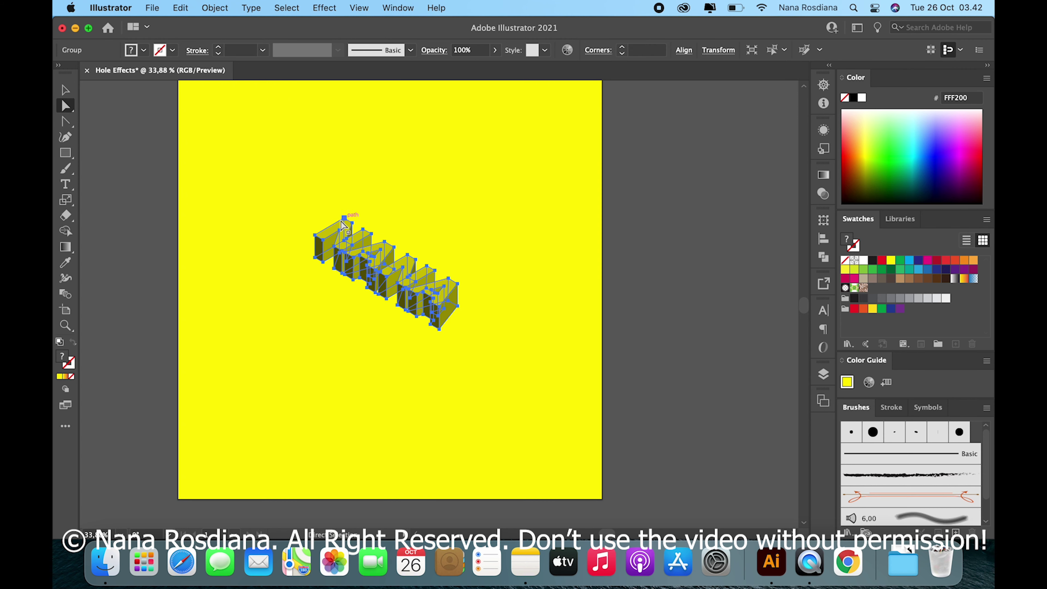
pyautogui.scroll(2, 343, 226)
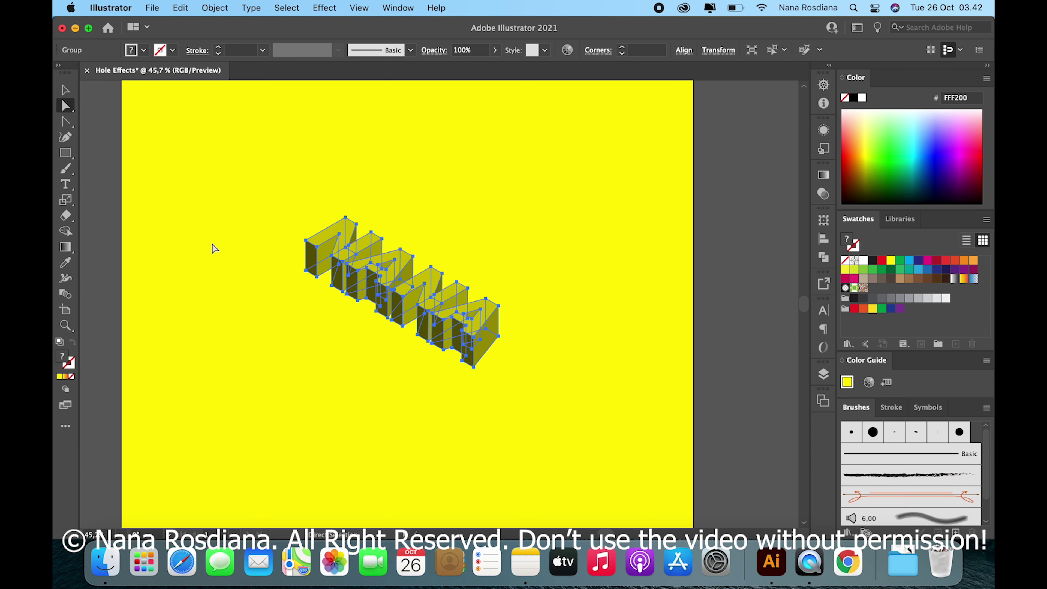
pyautogui.click(211, 248)
pyautogui.scroll(2, 368, 225)
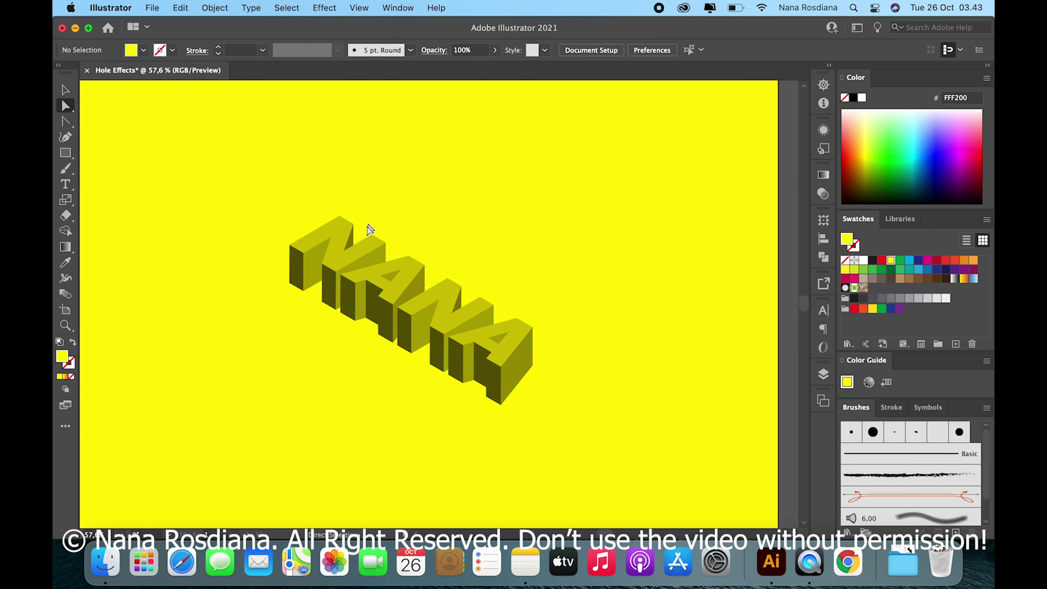
# Step: Select the top faces of all four NANA letters, undoing an accidental move
pyautogui.scroll(2, 344, 264)
pyautogui.scroll(2, 344, 264)
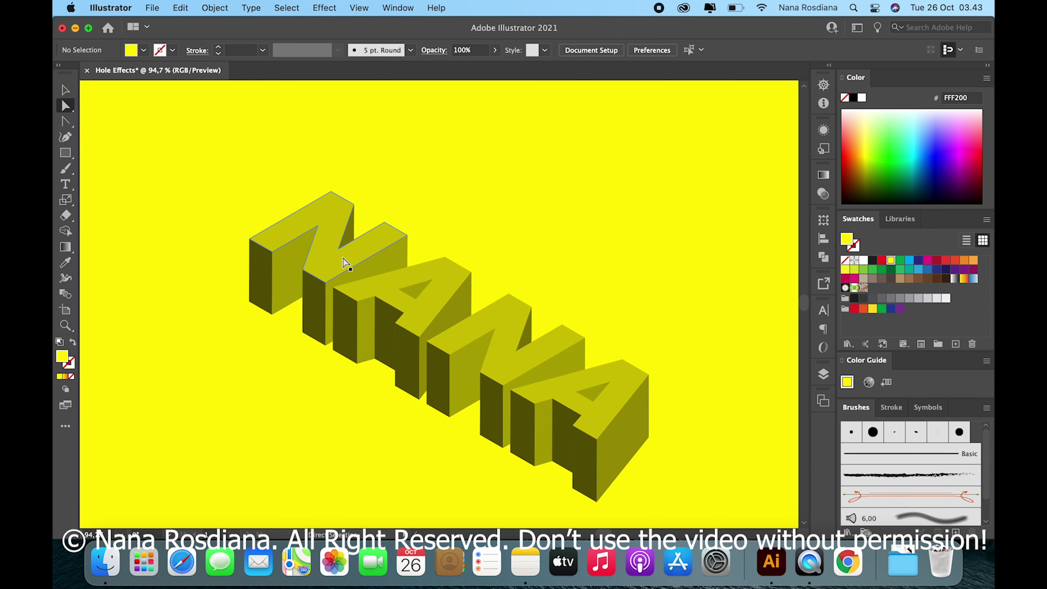
pyautogui.click(328, 267)
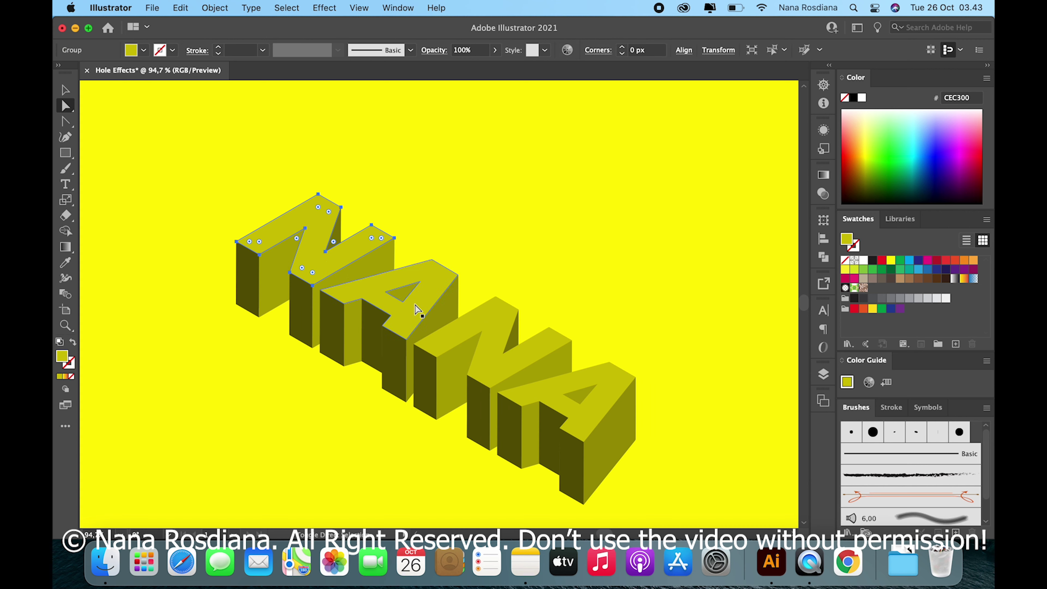
pyautogui.keyDown('shift'); pyautogui.click(410, 311); pyautogui.keyUp('shift')
pyautogui.keyDown('shift'); pyautogui.click(495, 354); pyautogui.keyUp('shift')
pyautogui.keyDown('shift'); pyautogui.click(586, 427); pyautogui.keyUp('shift')
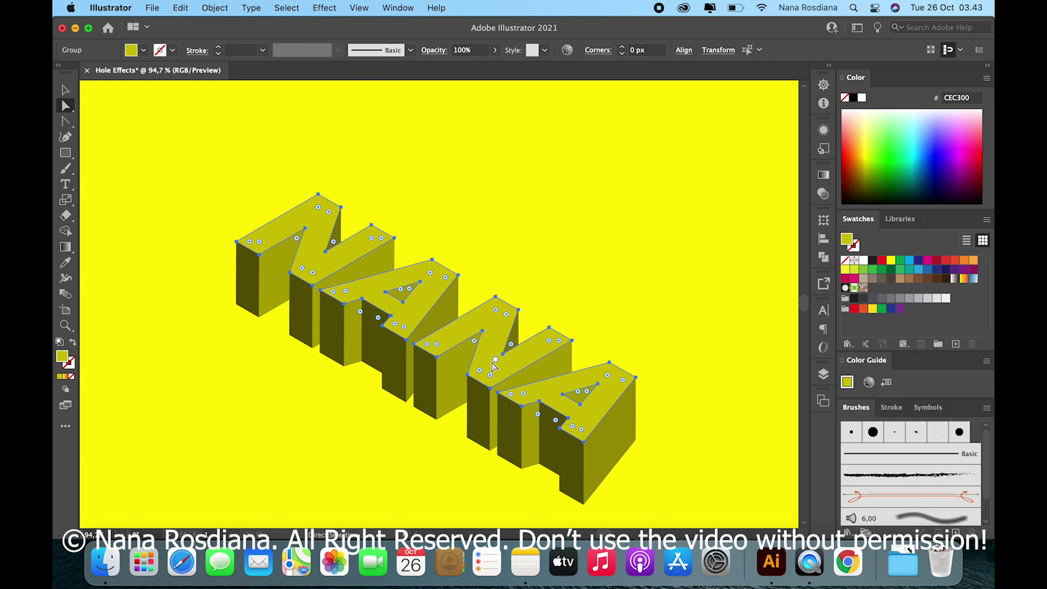
pyautogui.moveTo(493, 363); pyautogui.dragTo(578, 293)
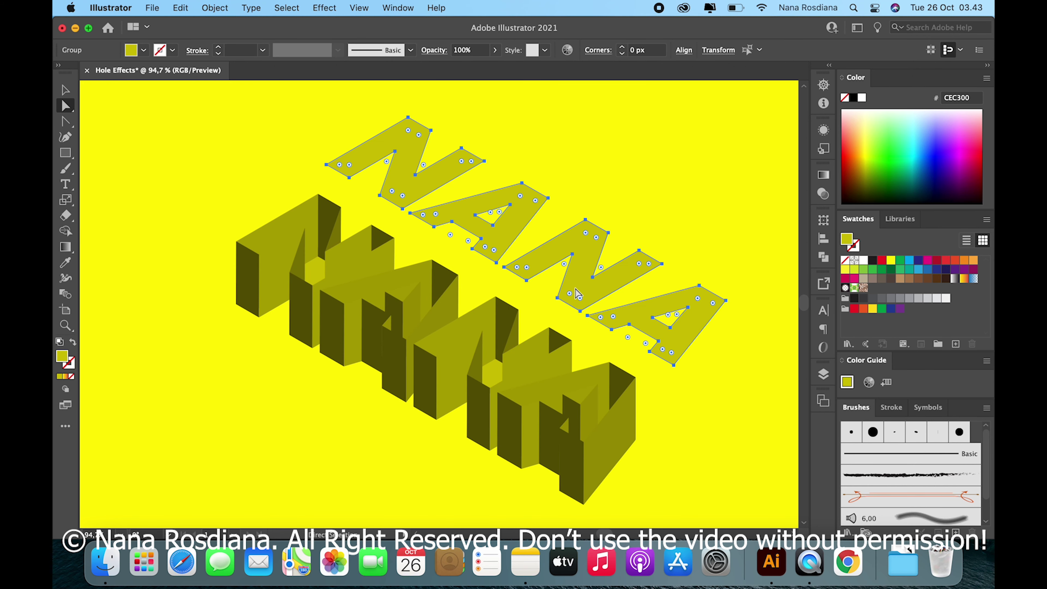
pyautogui.press('super+z')
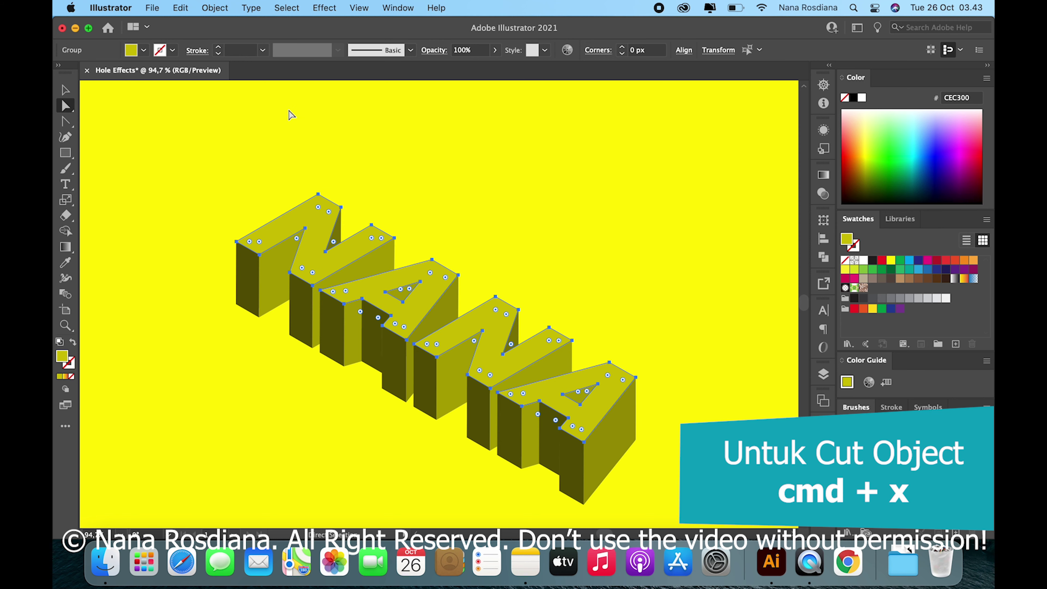
# Step: Cut the selected letter top faces and paste them back in front of the extrusion
pyautogui.press('v')
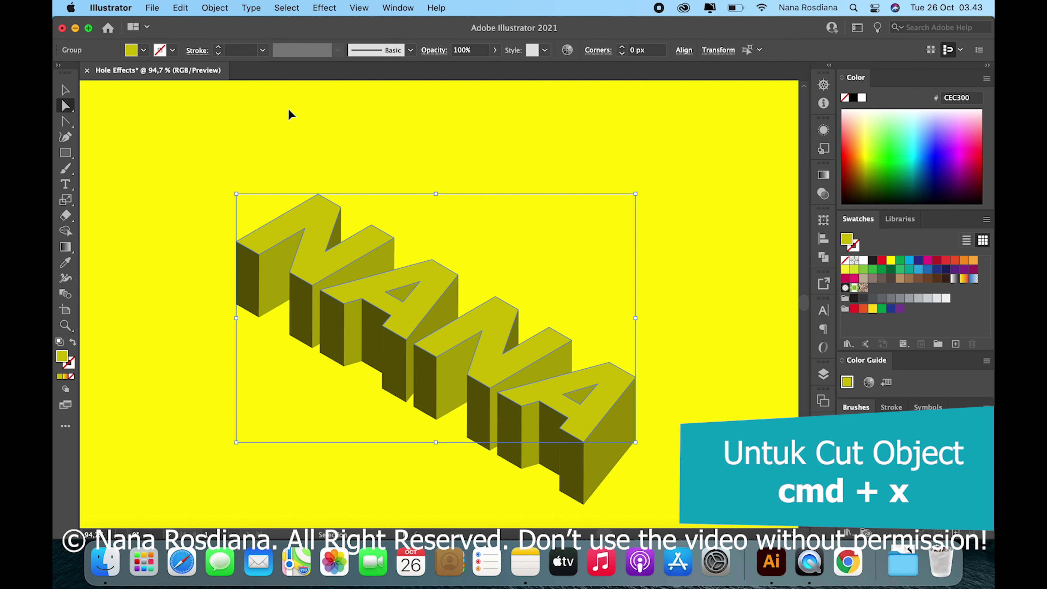
pyautogui.press('super+x')
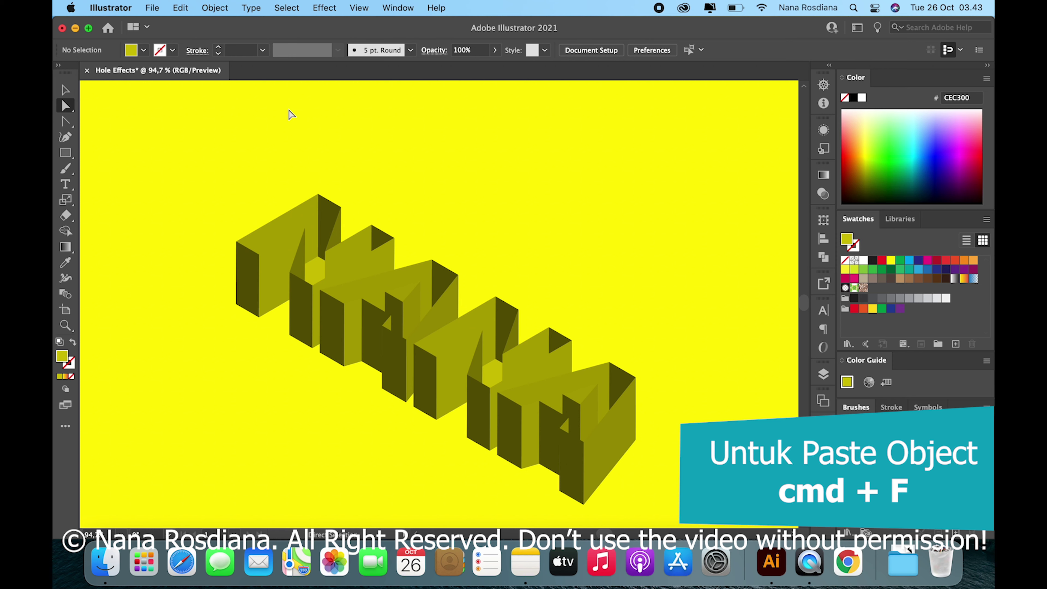
pyautogui.press('super')
pyautogui.press('super+f')
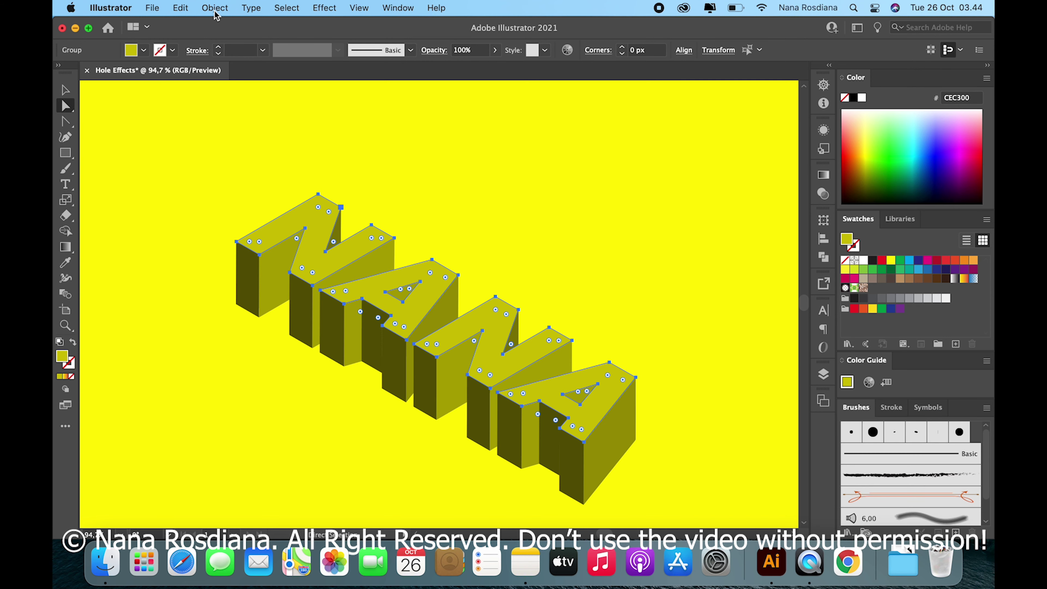
# Step: Make the letter top faces one compound path, then marquee-select the whole NANA artwork
pyautogui.click(214, 13)
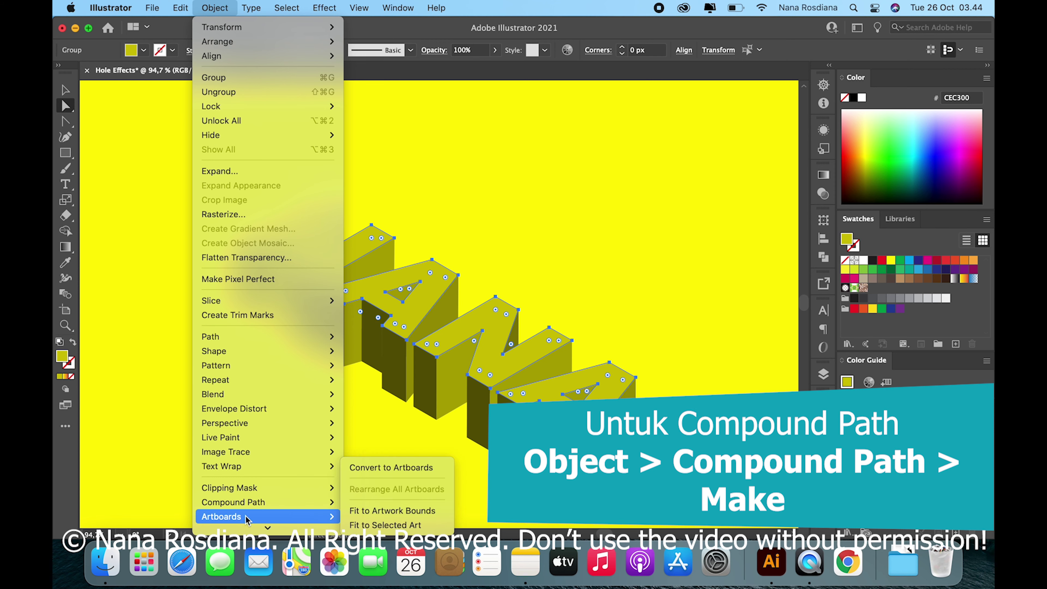
pyautogui.moveTo(234, 503)
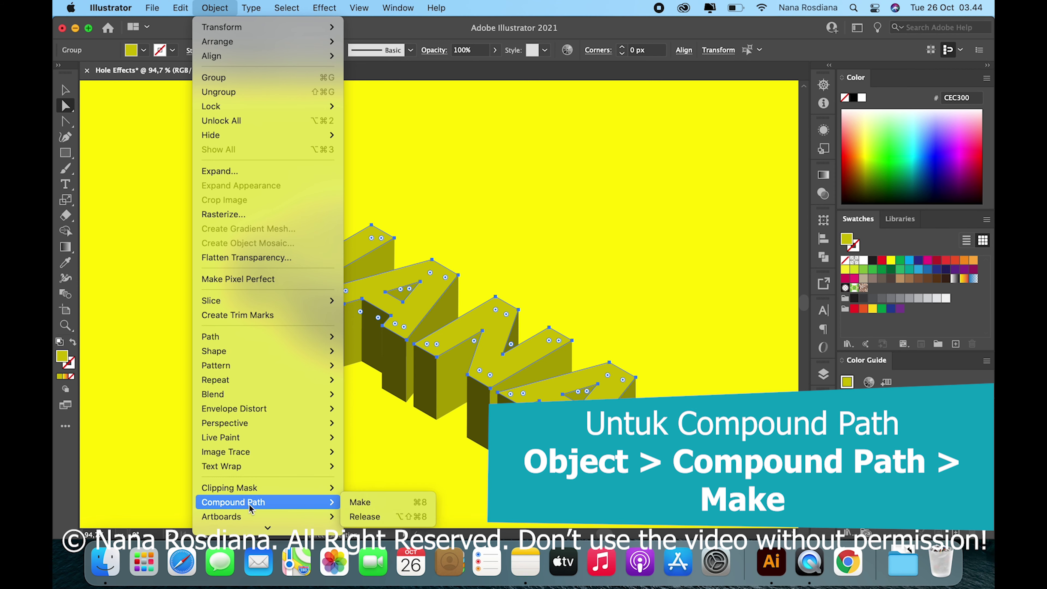
pyautogui.click(366, 508)
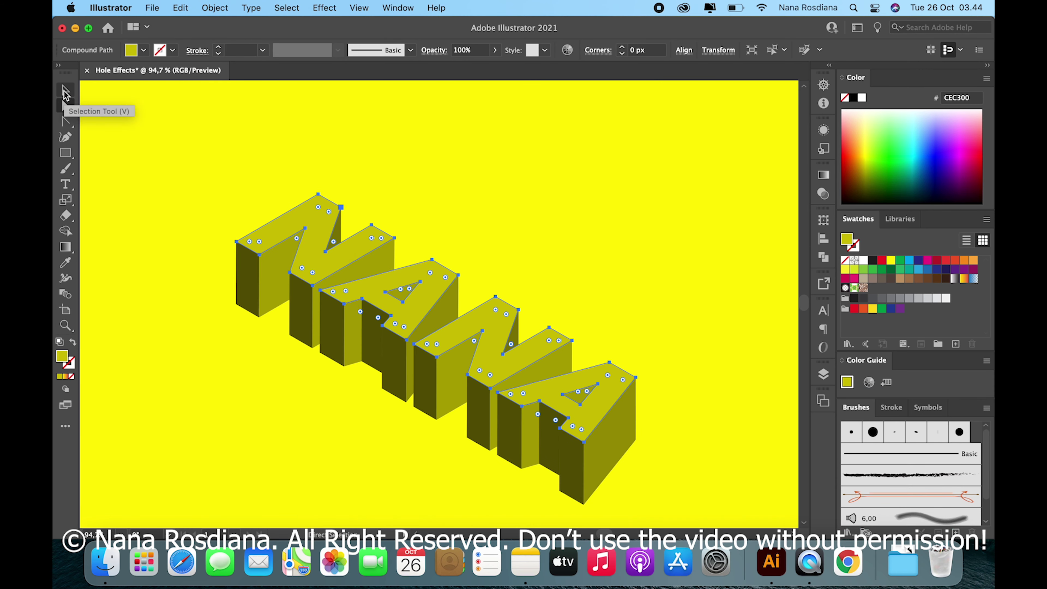
pyautogui.click(64, 92)
pyautogui.scroll(-3, 175, 132)
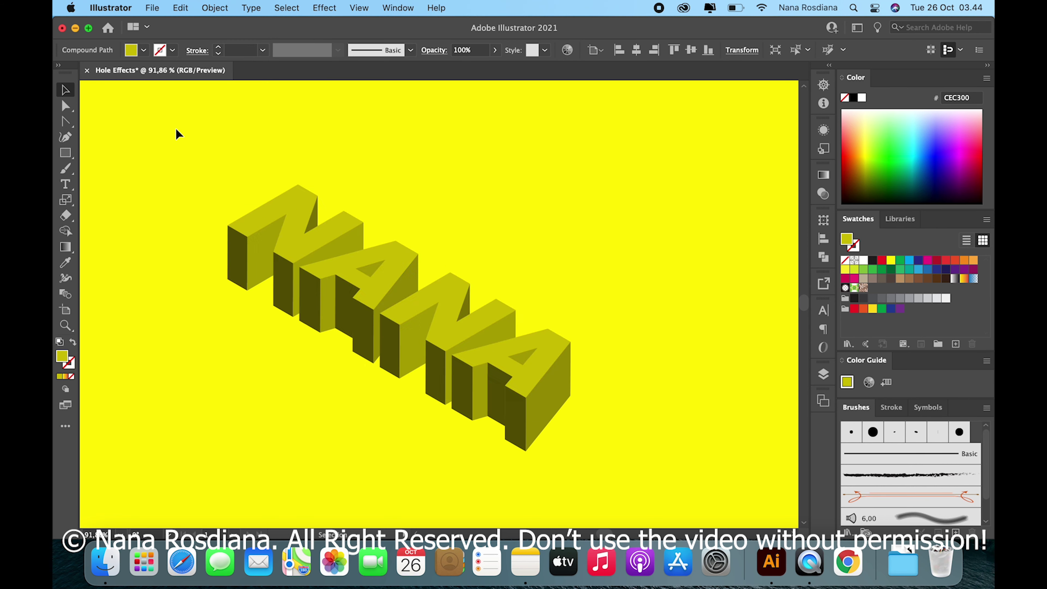
pyautogui.moveTo(177, 142); pyautogui.dragTo(462, 357)
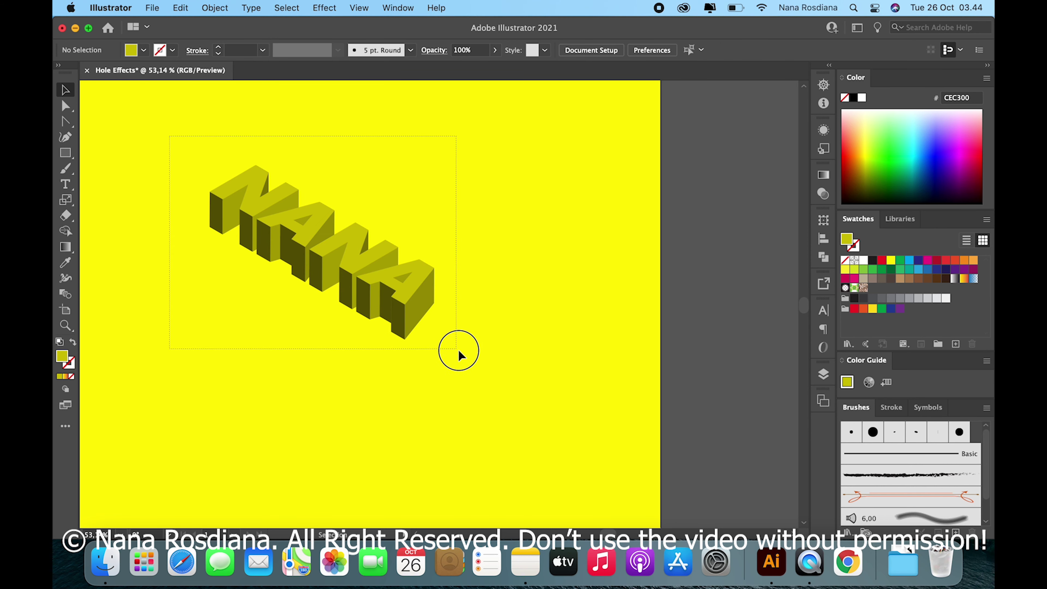
# Step: Make a clipping mask from the letter-top compound path over the extrusion
pyautogui.hscroll(-3, 463, 357)
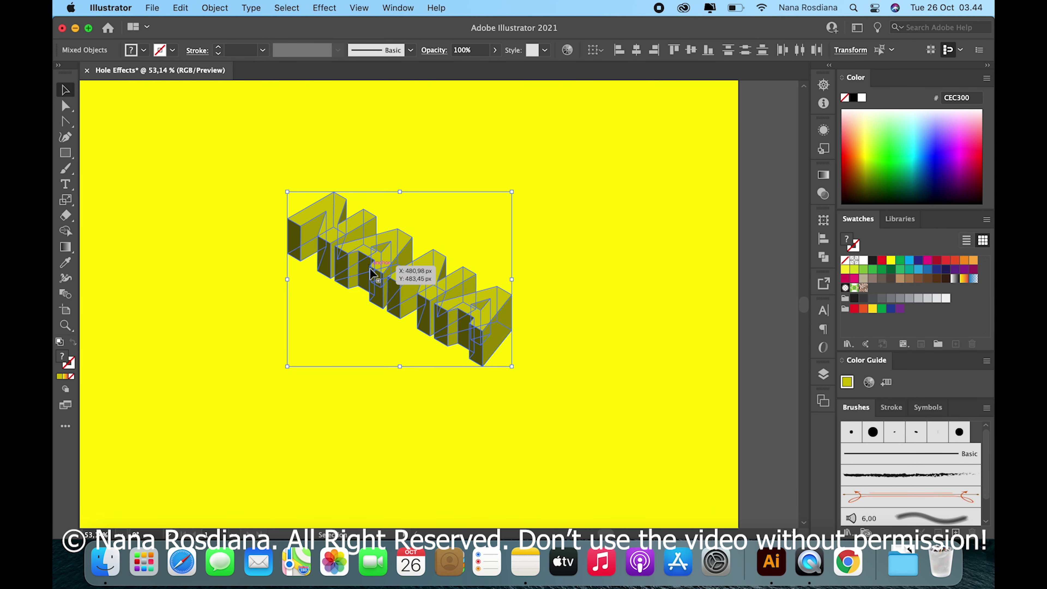
pyautogui.scroll(2, 368, 271)
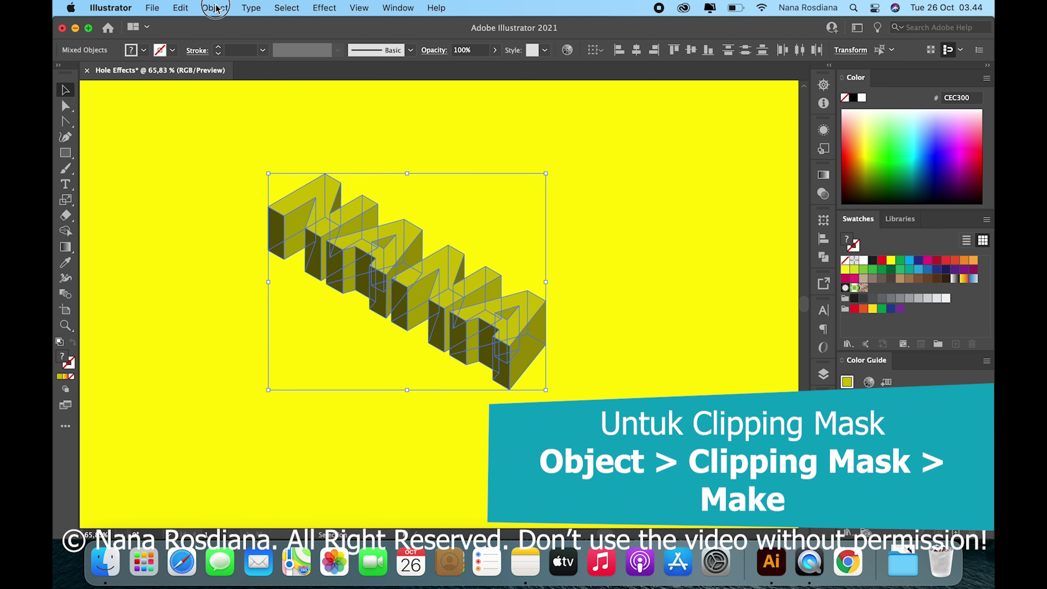
pyautogui.click(214, 8)
pyautogui.moveTo(229, 487)
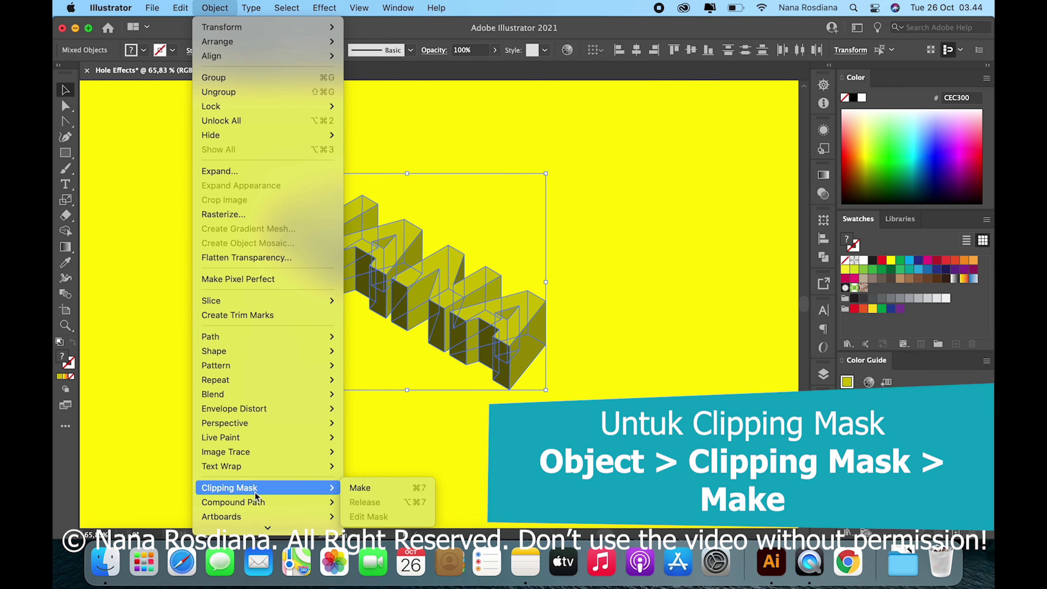
pyautogui.click(376, 491)
# Step: Enlarge the NANA clip group by dragging its bottom-right and top-left corner handles
pyautogui.scroll(-5, 435, 398)
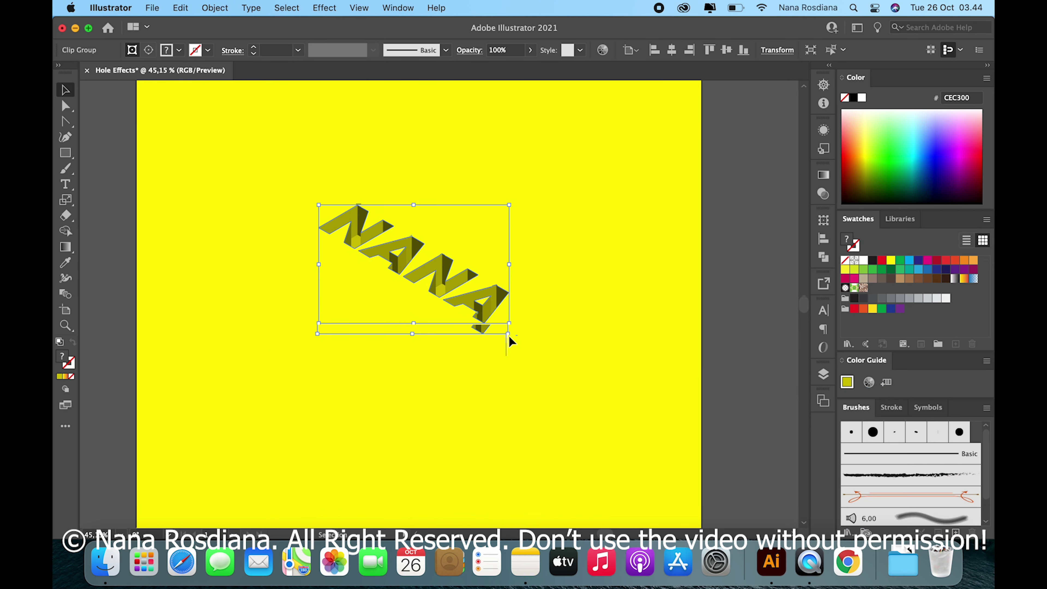
pyautogui.moveTo(510, 312); pyautogui.dragTo(633, 392)
pyautogui.scroll(-1, 470, 385)
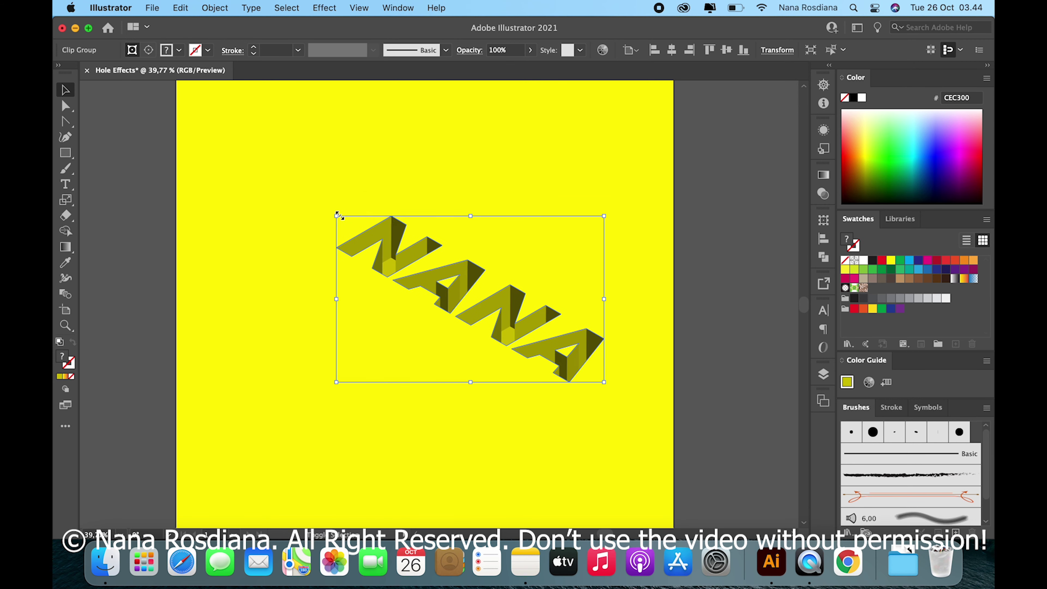
pyautogui.moveTo(337, 215); pyautogui.dragTo(251, 162)
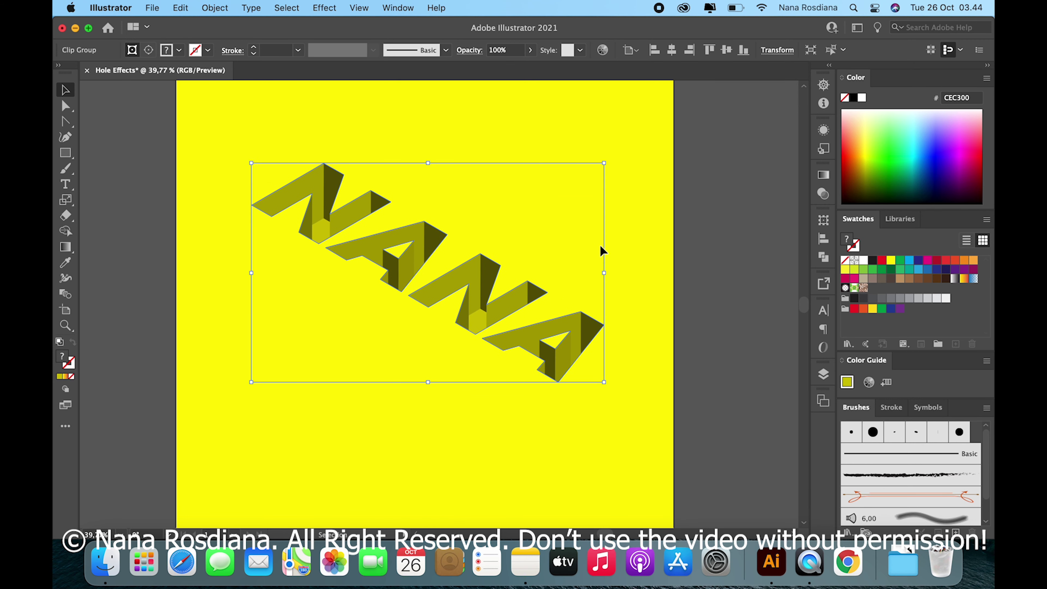
# Step: Horizontally centre the NANA clip group on the artboard, then deselect and inspect the result
pyautogui.click(679, 266)
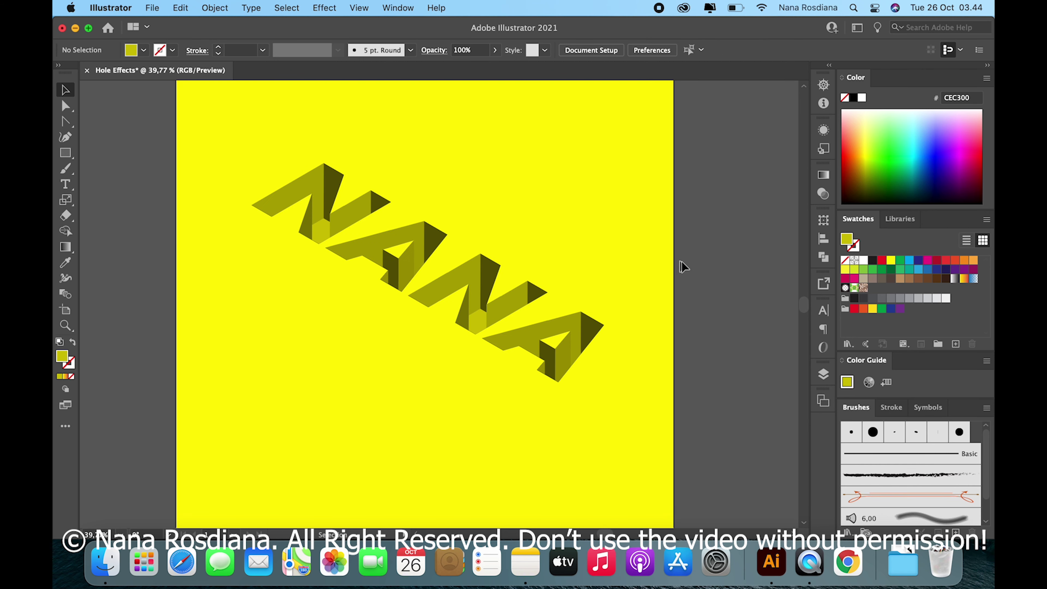
pyautogui.scroll(-1, 679, 266)
pyautogui.click(514, 311)
pyautogui.scroll(-2, 514, 311)
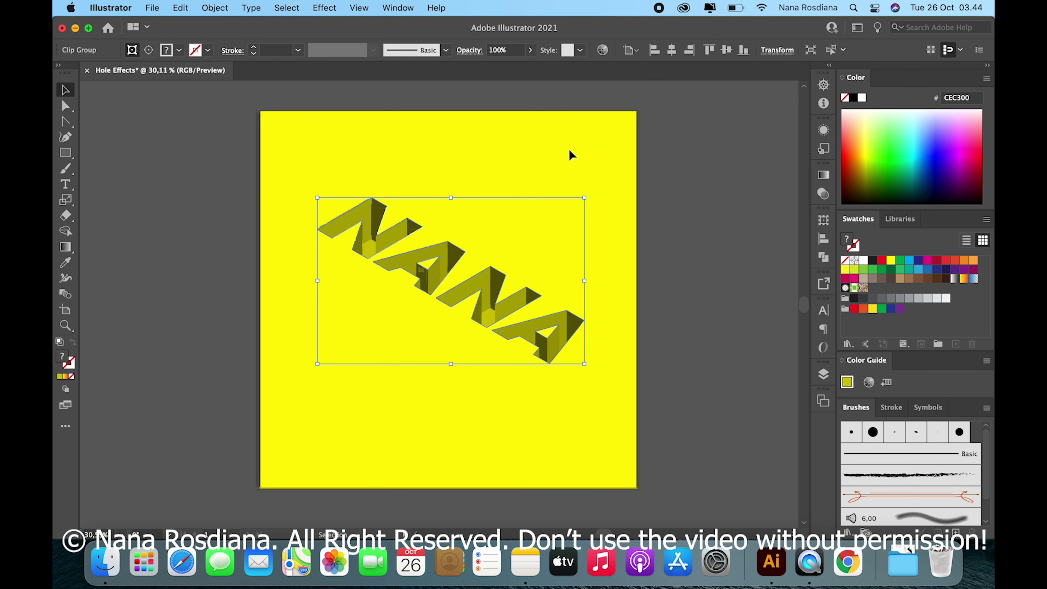
pyautogui.click(672, 50)
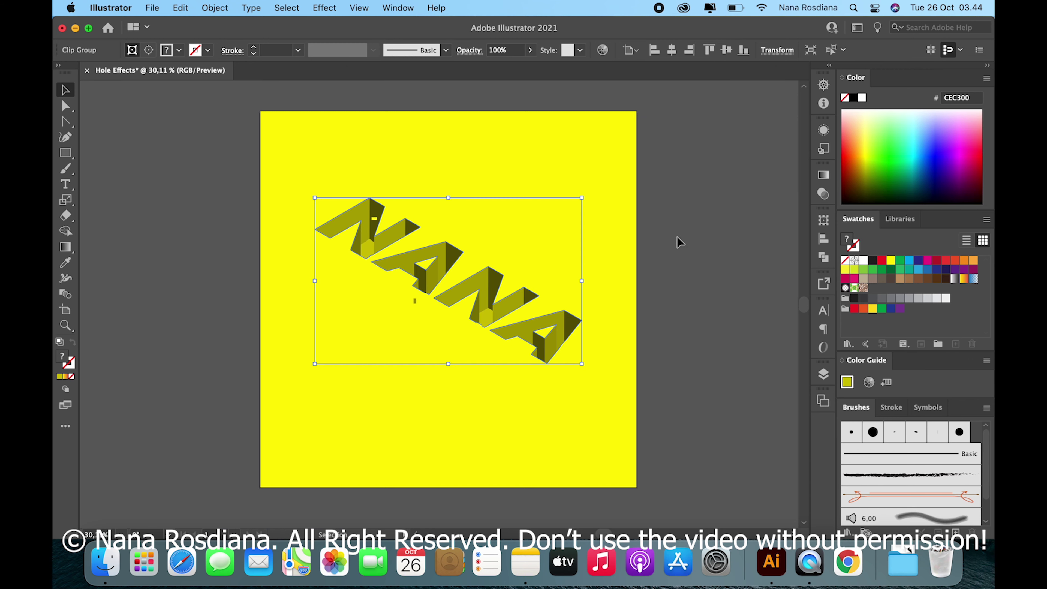
pyautogui.click(633, 289)
pyautogui.scroll(1, 629, 283)
pyautogui.scroll(1, 628, 285)
pyautogui.scroll(1, 628, 285)
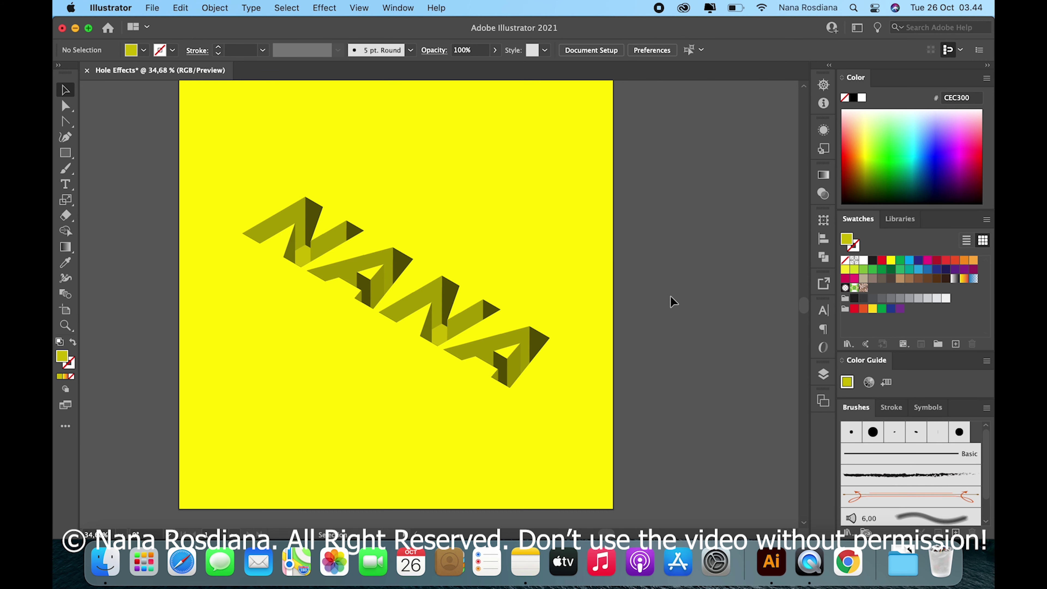
pyautogui.scroll(-1, 670, 297)
pyautogui.scroll(-1, 671, 297)
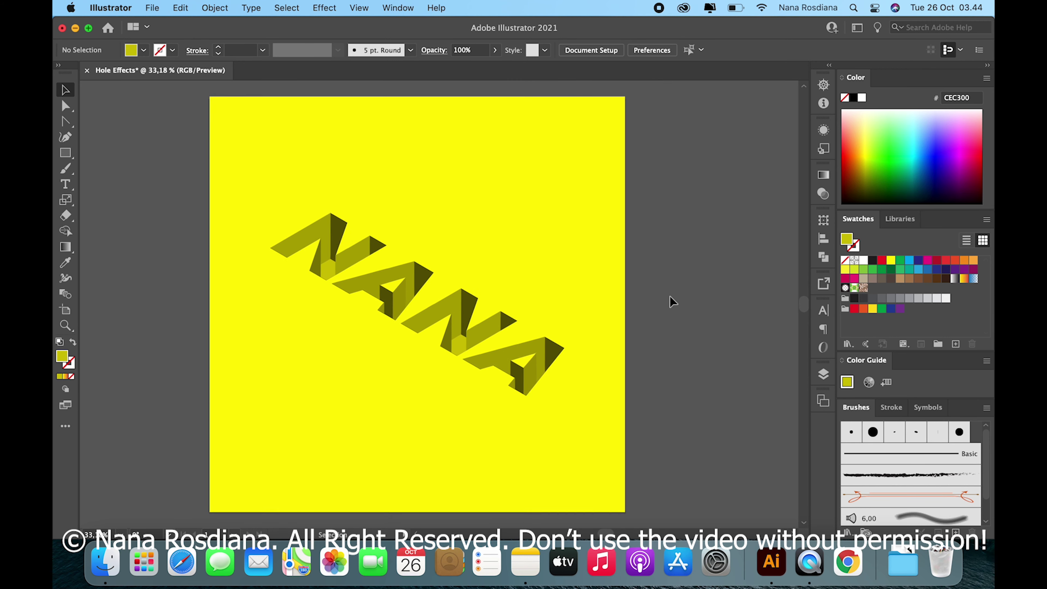